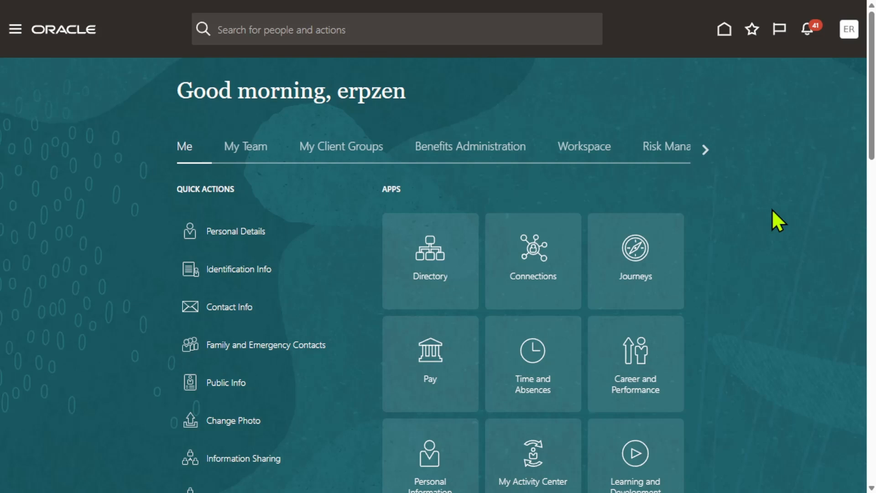
- Go to the Purchase Orders work area under Procurement and start creating a new order
{"action": "left_click", "coordinate": [17, 32]}
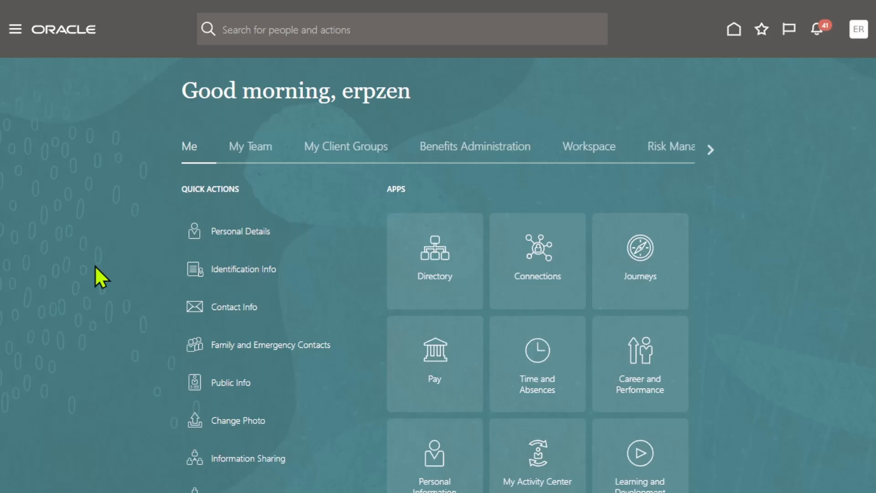
{"action": "scroll", "coordinate": [116, 293], "scroll_direction": "down", "scroll_amount": 15}
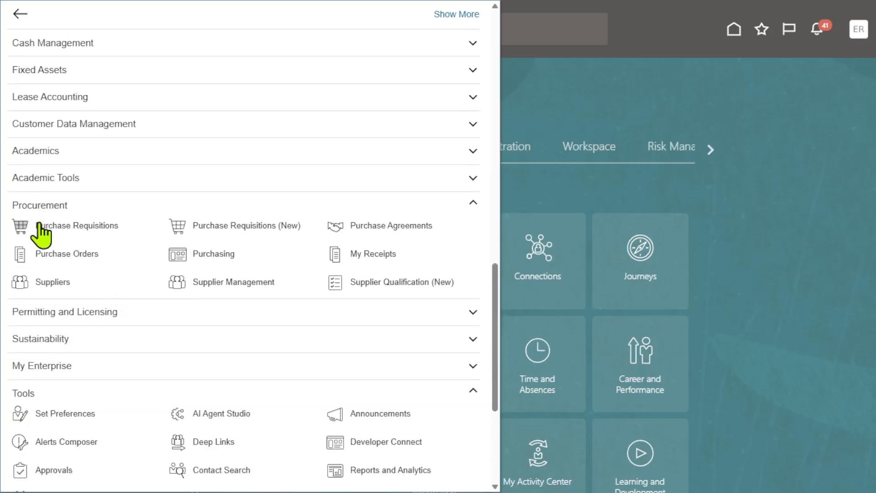
{"action": "left_click", "coordinate": [31, 253]}
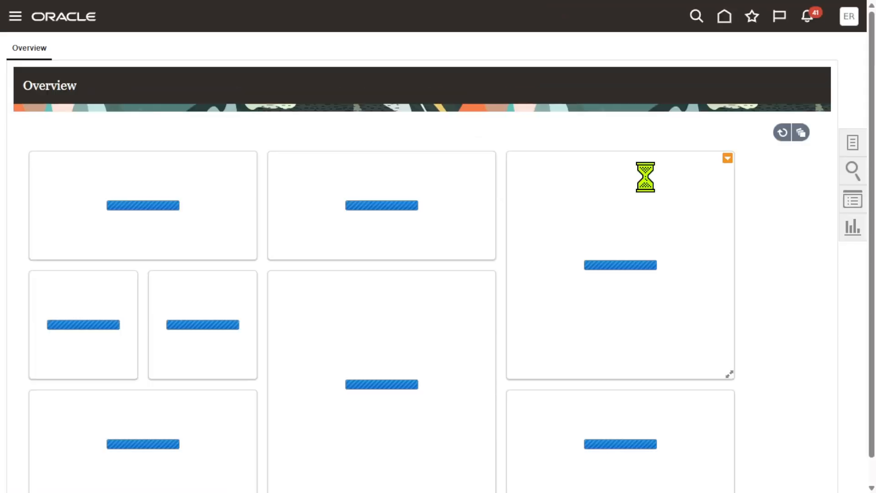
{"action": "left_click", "coordinate": [852, 143]}
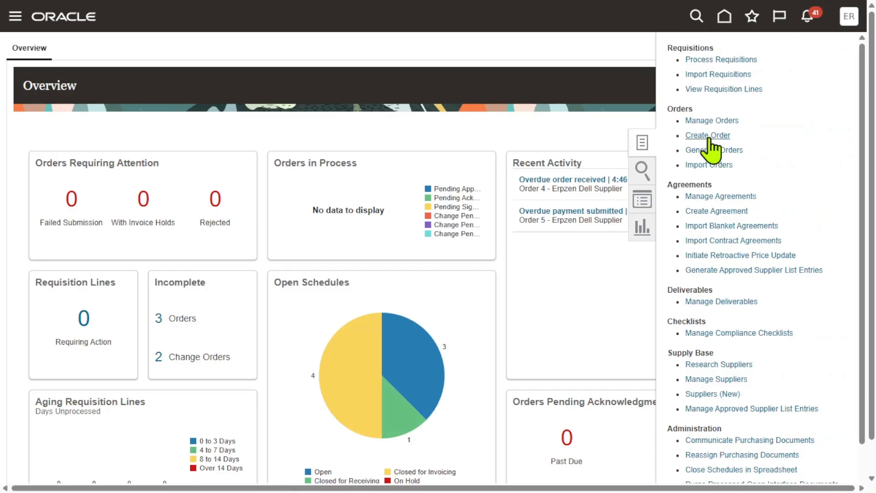
{"action": "left_click", "coordinate": [709, 137]}
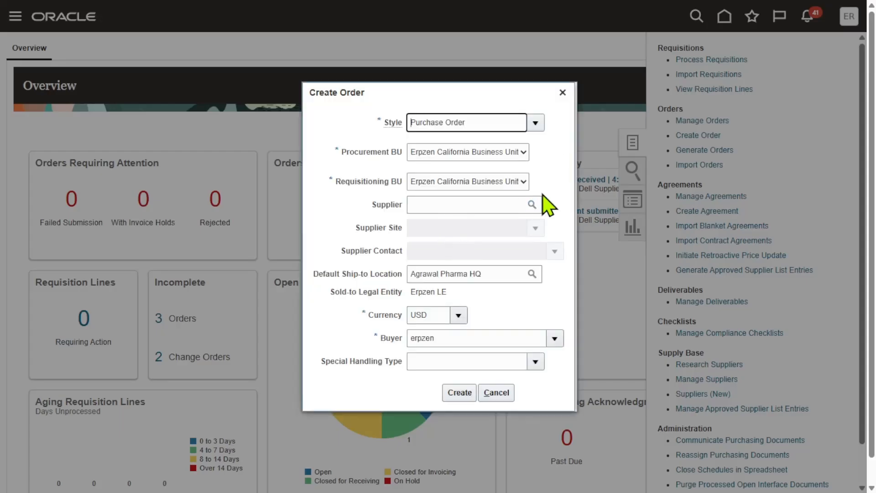
- Search suppliers for erpzen, select Erpzen Dell Supplier for the order, and create the purchase order
{"action": "left_click", "coordinate": [532, 205]}
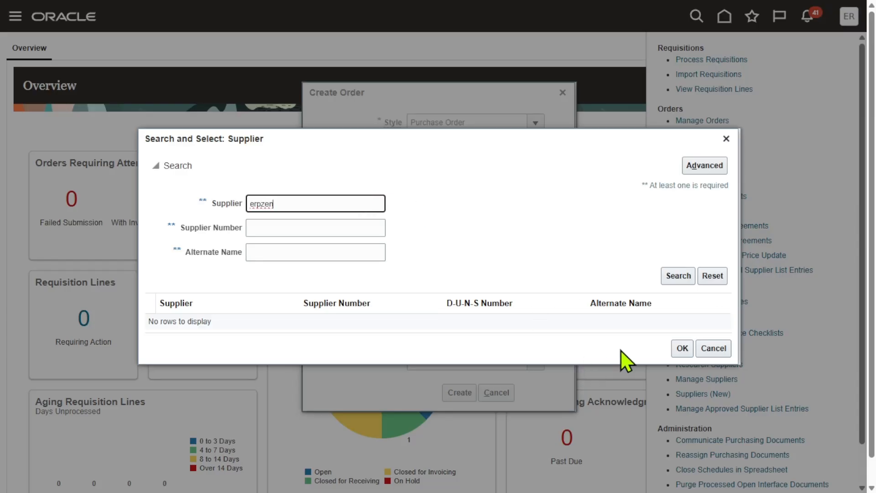
{"action": "left_click", "coordinate": [677, 278]}
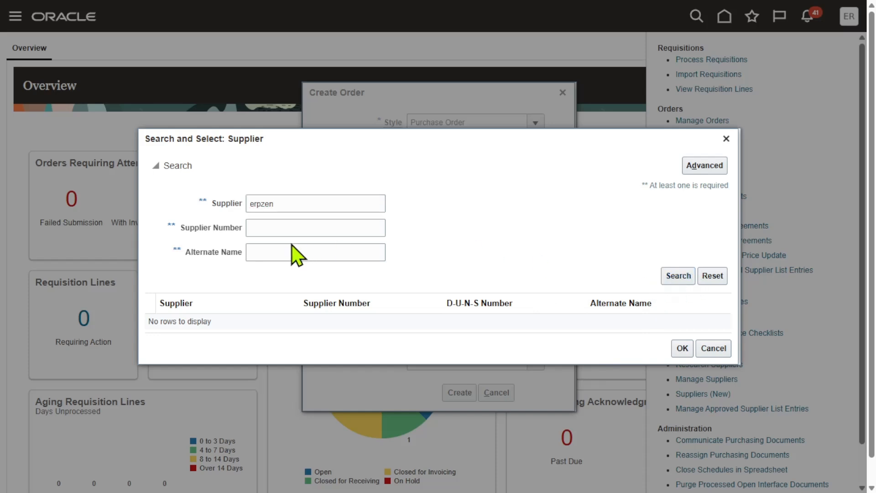
{"action": "left_click", "coordinate": [233, 311]}
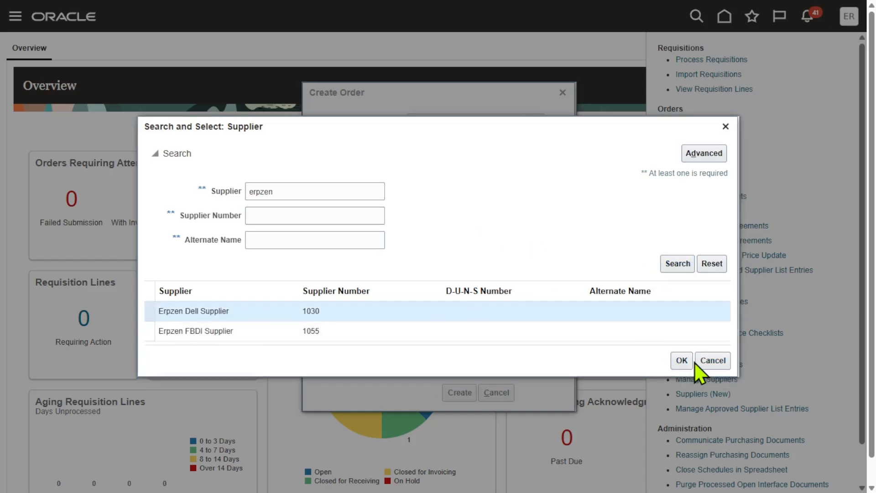
{"action": "left_click", "coordinate": [681, 361]}
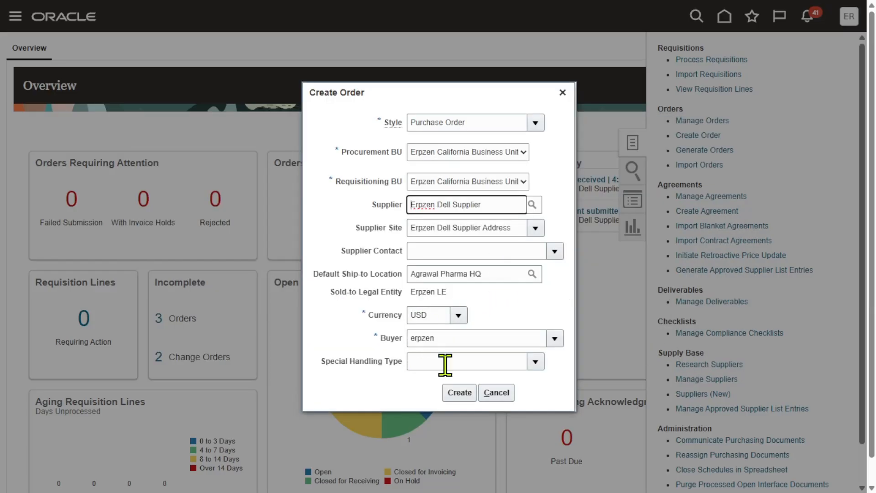
{"action": "left_click", "coordinate": [461, 391]}
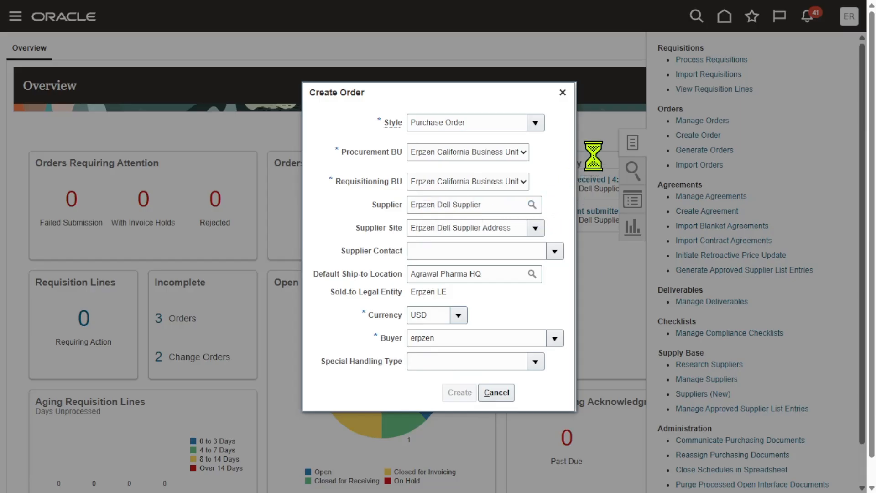
- Add a line to the purchase order and set its type to Goods
{"action": "scroll", "coordinate": [336, 315], "scroll_direction": "down", "scroll_amount": 3}
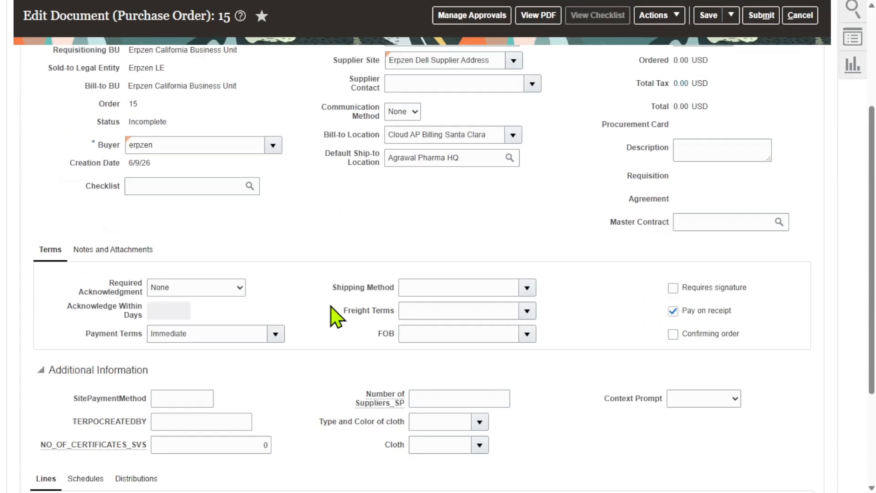
{"action": "scroll", "coordinate": [335, 315], "scroll_direction": "down", "scroll_amount": 4}
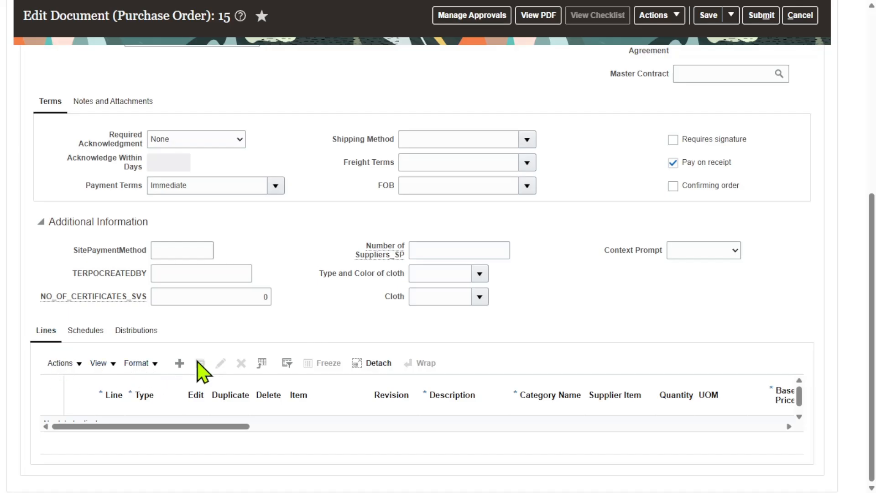
{"action": "left_click", "coordinate": [181, 363]}
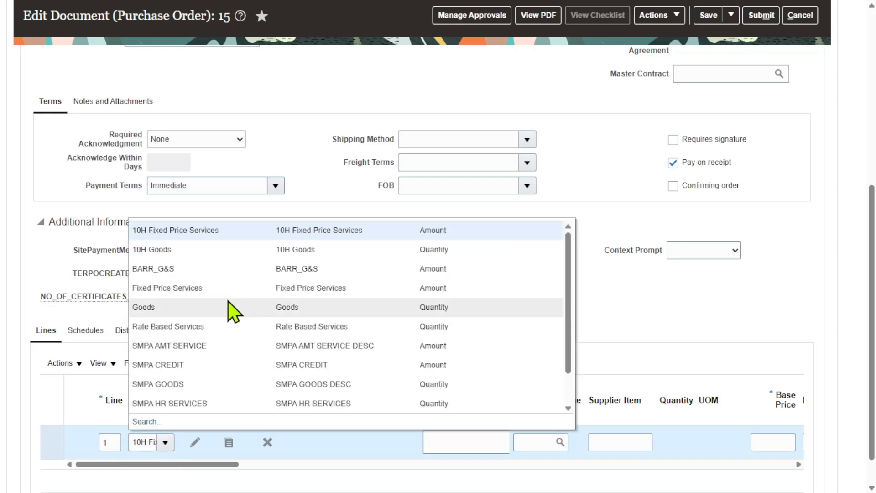
{"action": "left_click", "coordinate": [183, 307]}
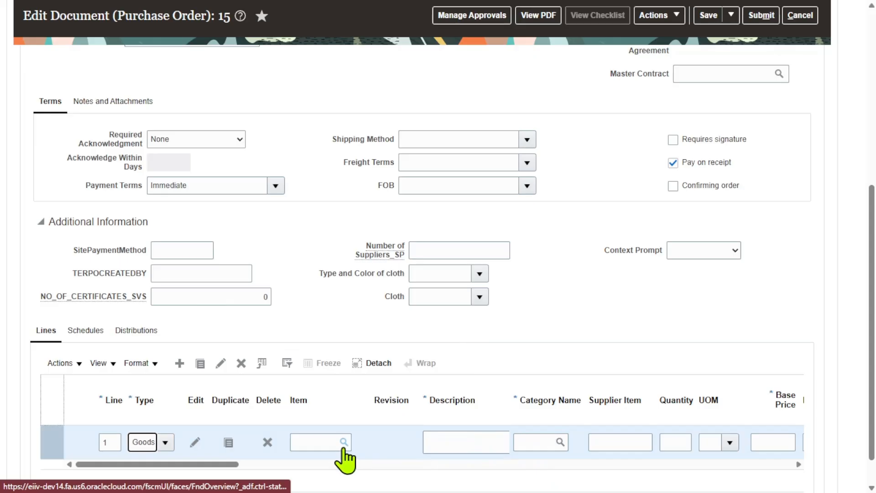
- Search the items for erpzen and assign the Pens item ERPZEN3215 to line 1
{"action": "left_click", "coordinate": [343, 449]}
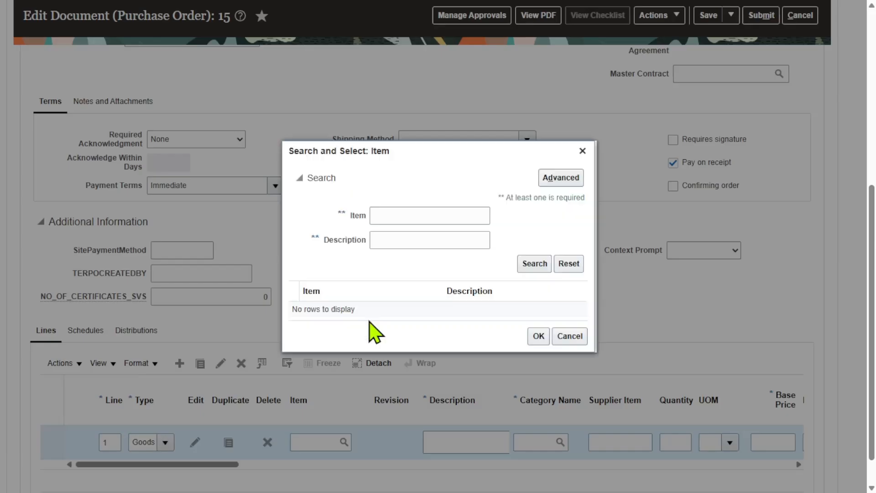
{"action": "left_click", "coordinate": [415, 216]}
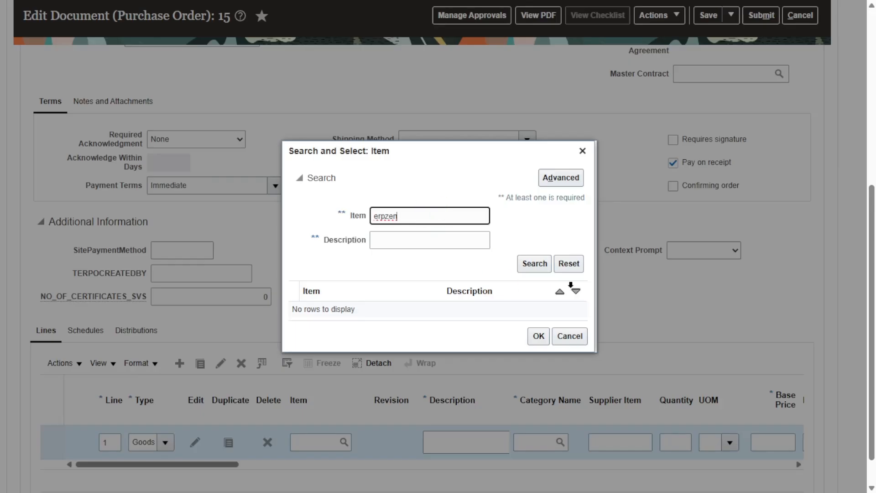
{"action": "left_click", "coordinate": [523, 269]}
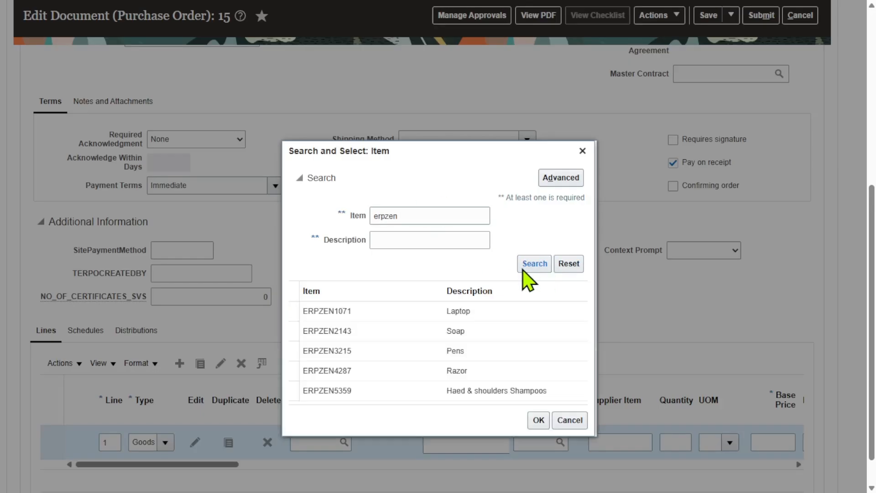
{"action": "left_click", "coordinate": [469, 312]}
{"action": "left_click", "coordinate": [538, 380]}
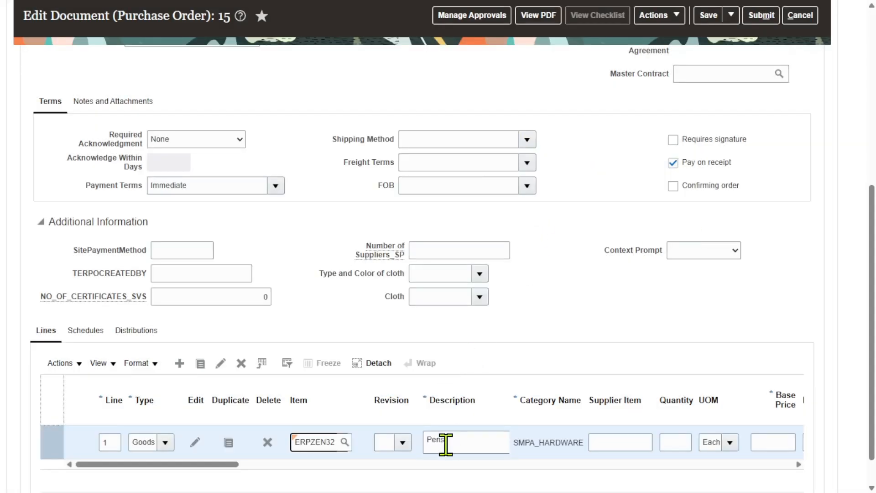
{"action": "double_click", "coordinate": [309, 442]}
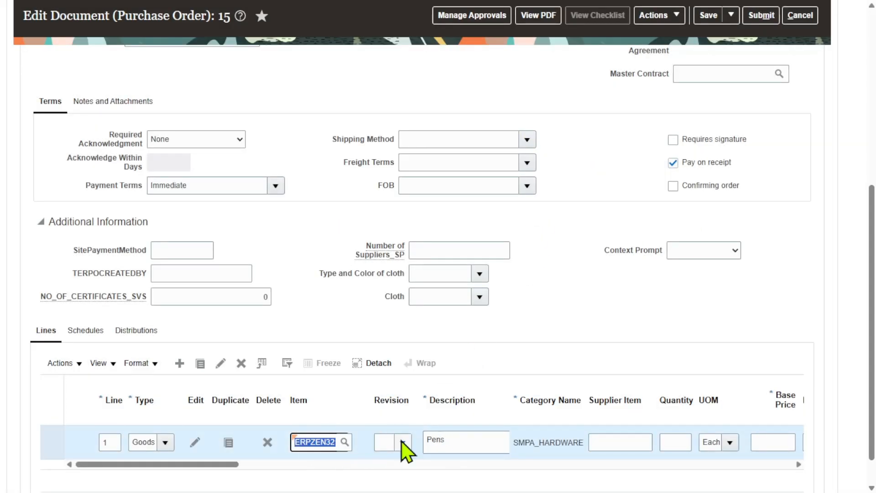
{"action": "left_click", "coordinate": [455, 442]}
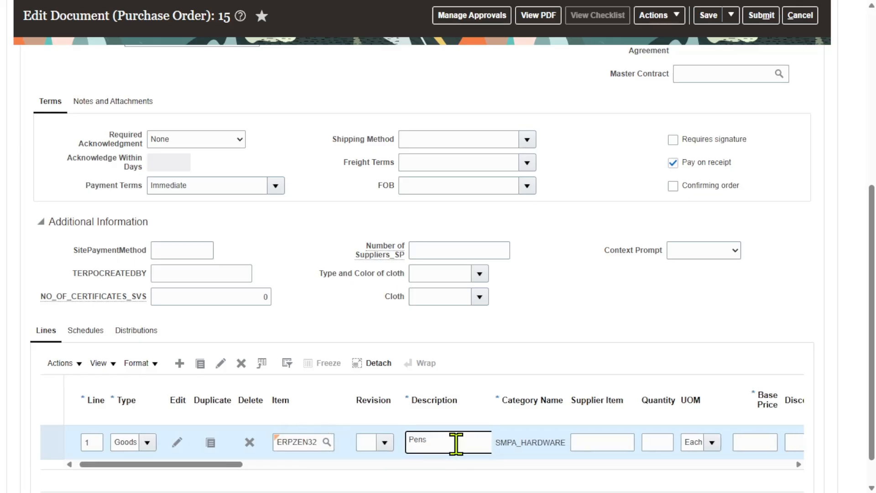
- Set line 1's quantity to 1 and its base price to 222.00
{"action": "left_click", "coordinate": [564, 314]}
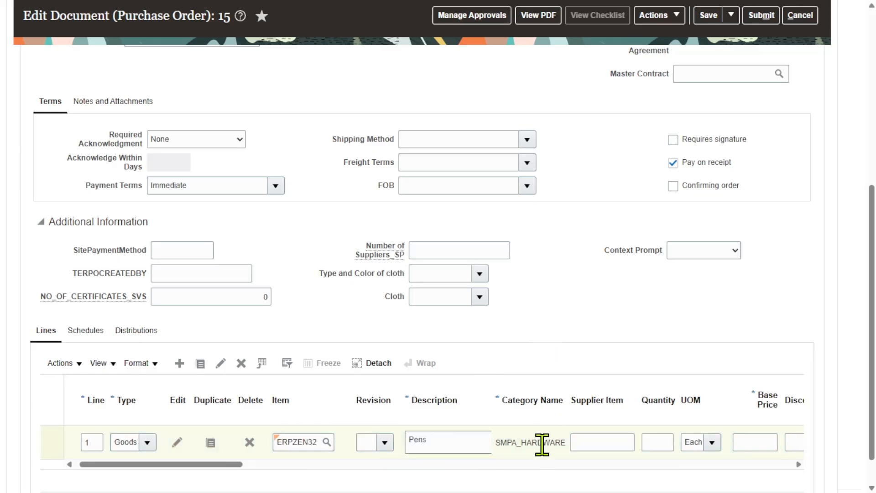
{"action": "left_click", "coordinate": [696, 443]}
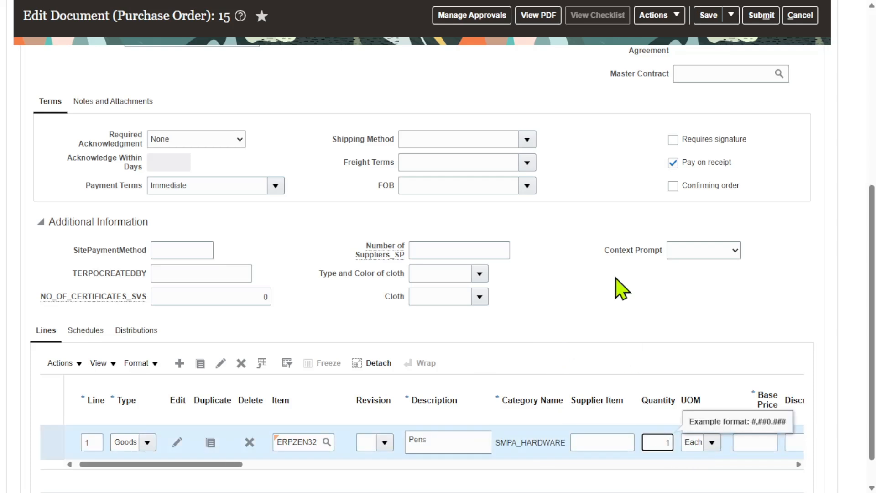
{"action": "left_click", "coordinate": [680, 288]}
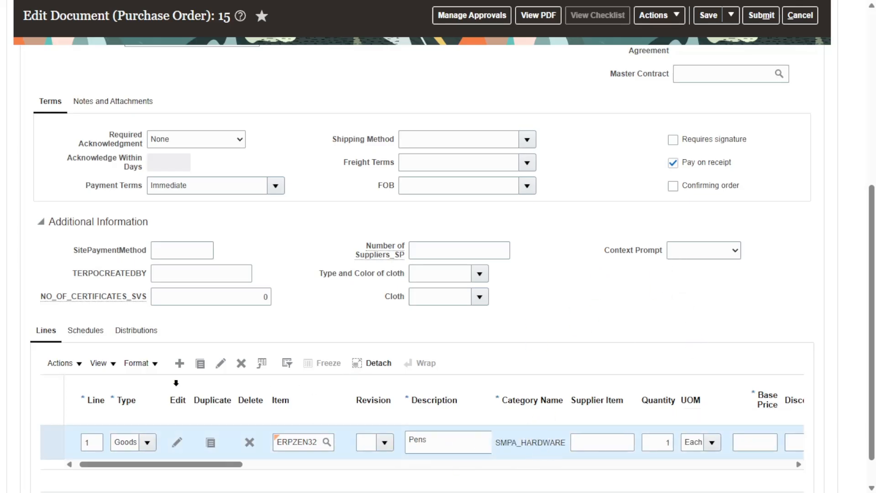
{"action": "left_click", "coordinate": [103, 363]}
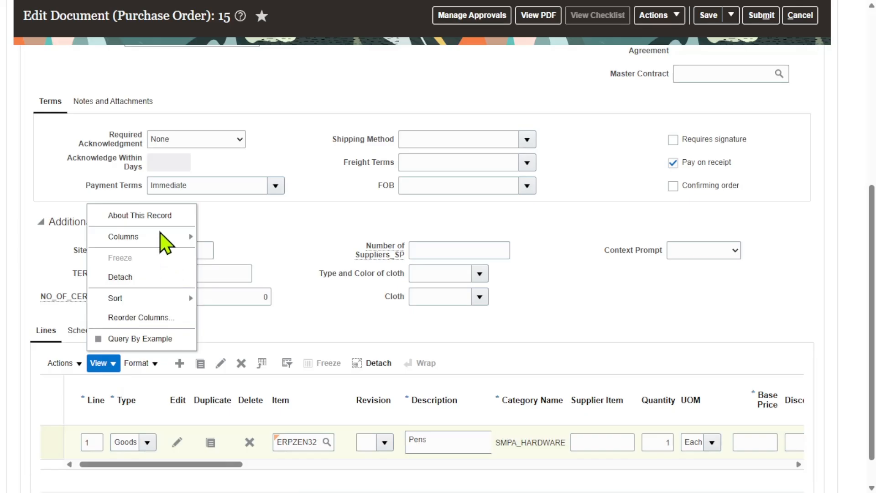
{"action": "mouse_move", "coordinate": [167, 237]}
{"action": "left_click", "coordinate": [243, 256]}
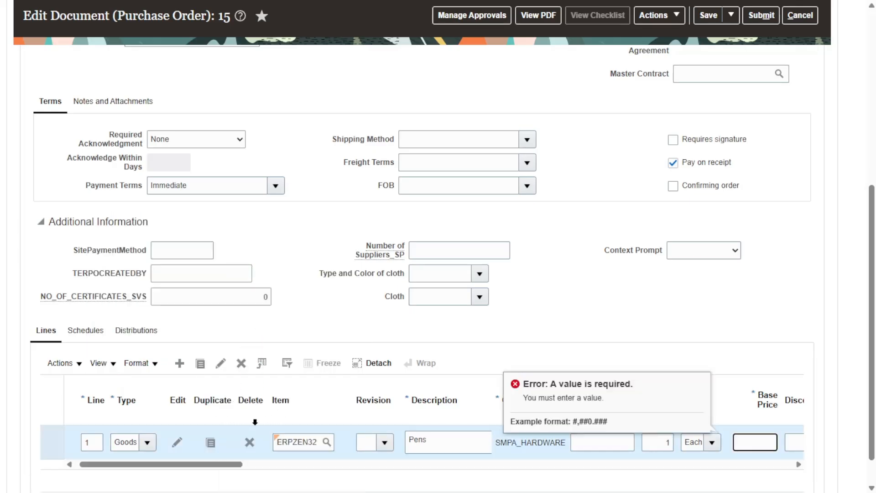
{"action": "left_click", "coordinate": [729, 312]}
{"action": "left_click_drag", "start_coordinate": [227, 464], "coordinate": [246, 465]}
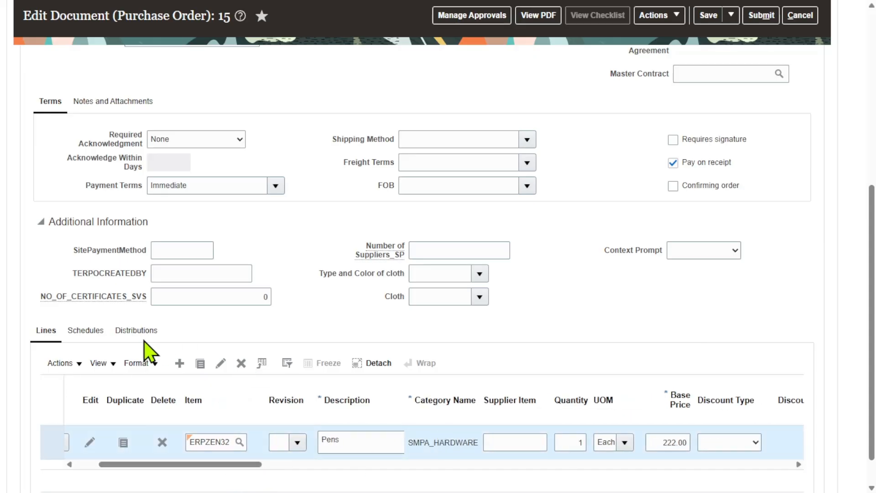
- Show all columns in the order lines table and look through them
{"action": "left_click", "coordinate": [98, 363]}
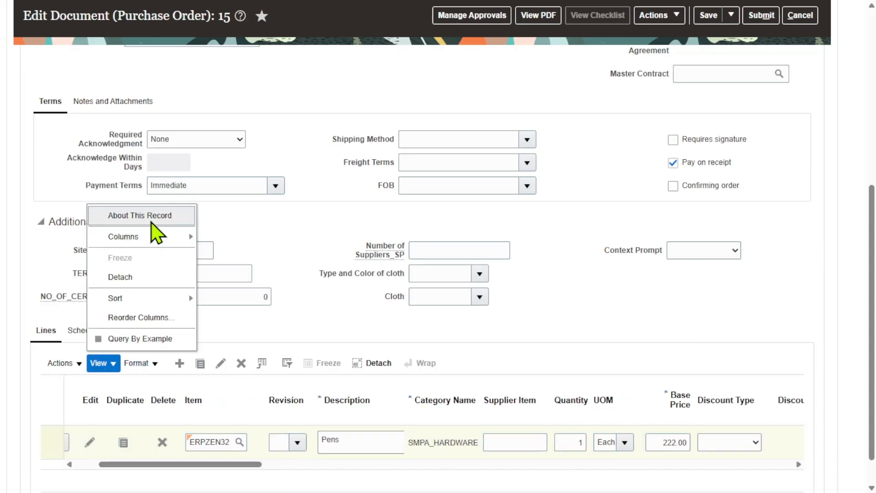
{"action": "mouse_move", "coordinate": [153, 237]}
{"action": "left_click", "coordinate": [224, 249]}
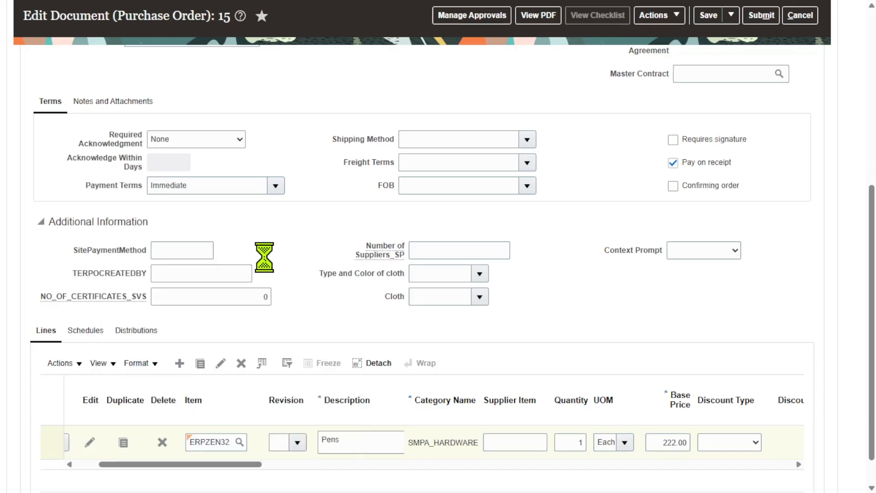
{"action": "left_click_drag", "start_coordinate": [252, 465], "coordinate": [224, 492]}
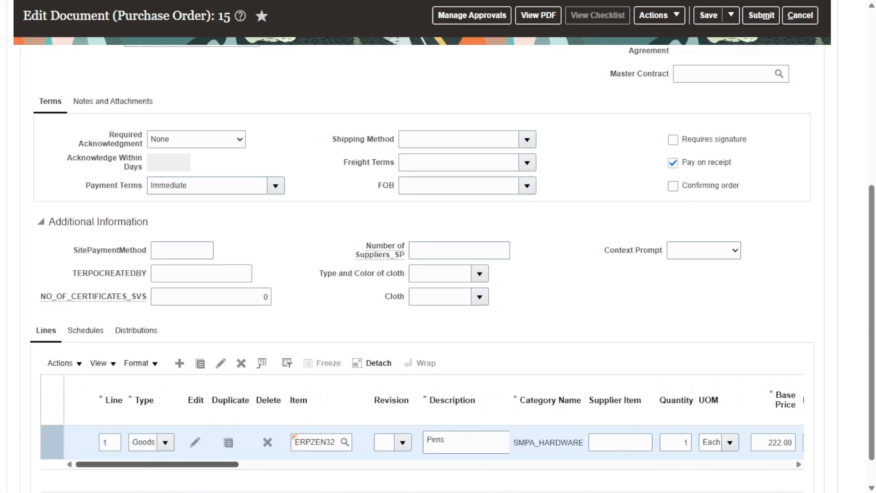
- Show all columns in the order's schedules table and examine the receipt routing, match approval level and invoice match option
{"action": "left_click", "coordinate": [87, 331]}
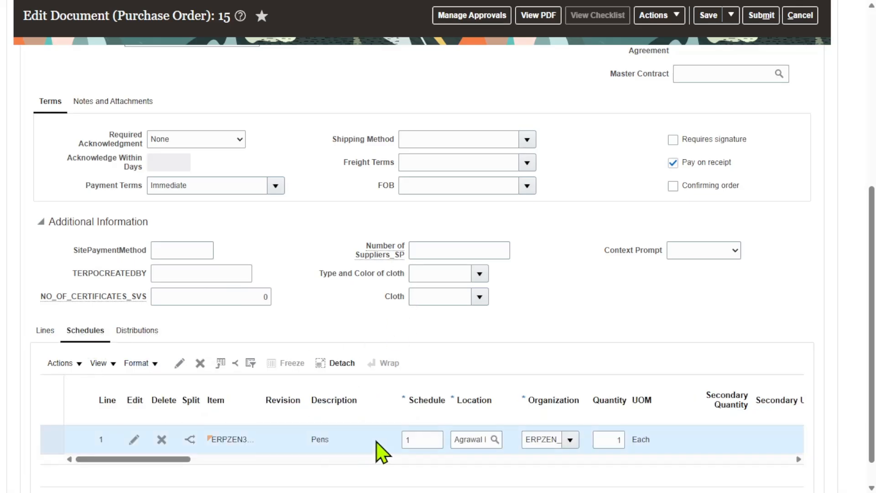
{"action": "left_click", "coordinate": [100, 364]}
{"action": "mouse_move", "coordinate": [128, 239]}
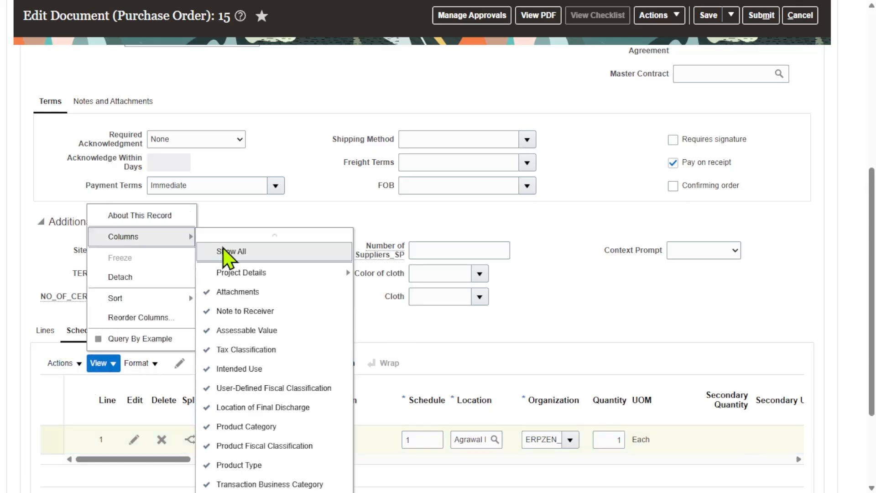
{"action": "left_click", "coordinate": [237, 252]}
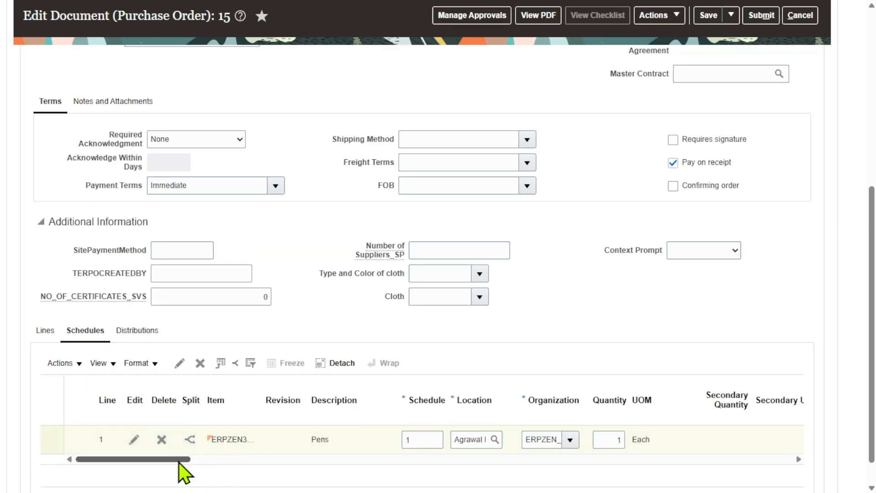
{"action": "left_click_drag", "start_coordinate": [178, 459], "coordinate": [459, 459]}
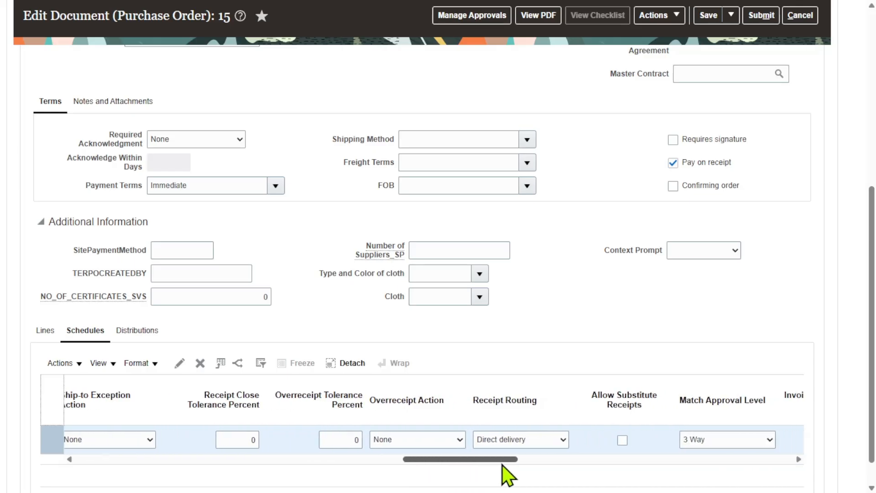
{"action": "left_click_drag", "start_coordinate": [527, 464], "coordinate": [539, 464]}
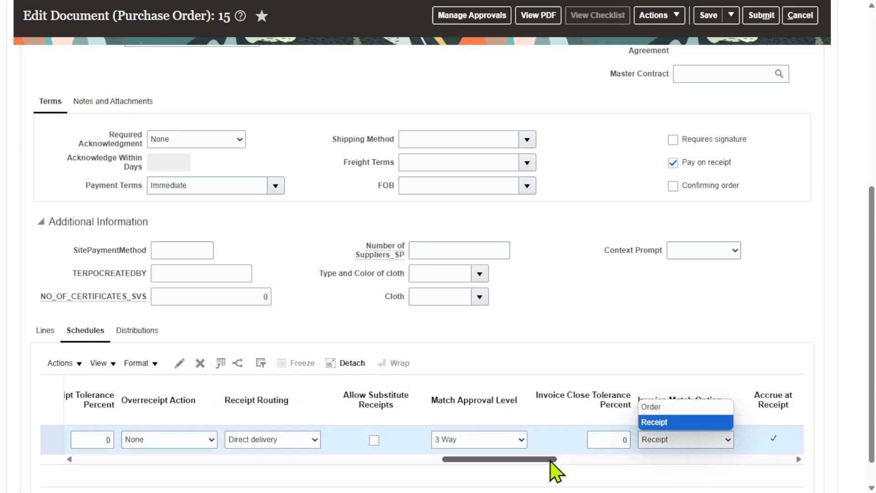
{"action": "left_click_drag", "start_coordinate": [550, 460], "coordinate": [562, 459]}
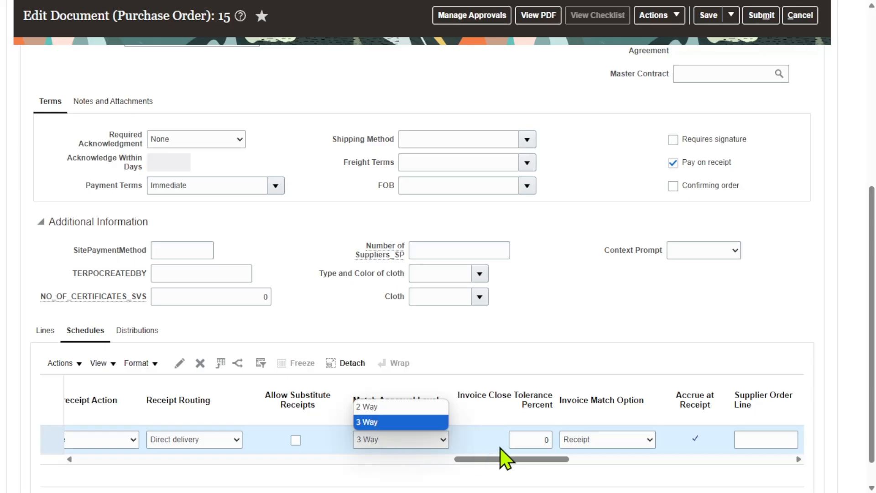
- Look through the schedule's remaining columns and submit the purchase order for approval
{"action": "left_click_drag", "start_coordinate": [512, 459], "coordinate": [746, 472]}
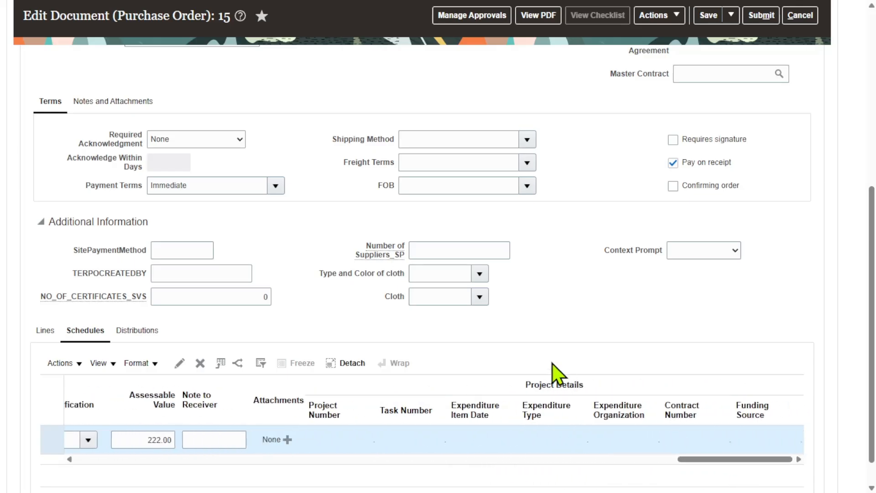
{"action": "scroll", "coordinate": [562, 329], "scroll_direction": "up", "scroll_amount": 5}
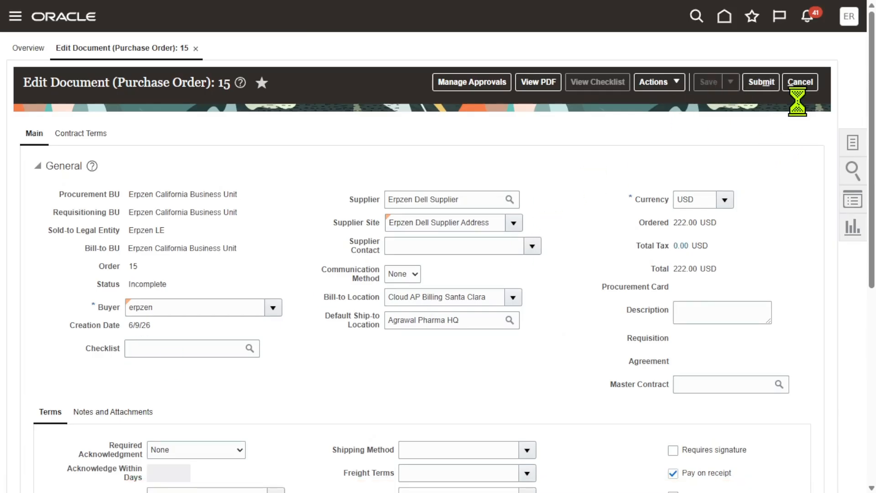
{"action": "left_click", "coordinate": [762, 83]}
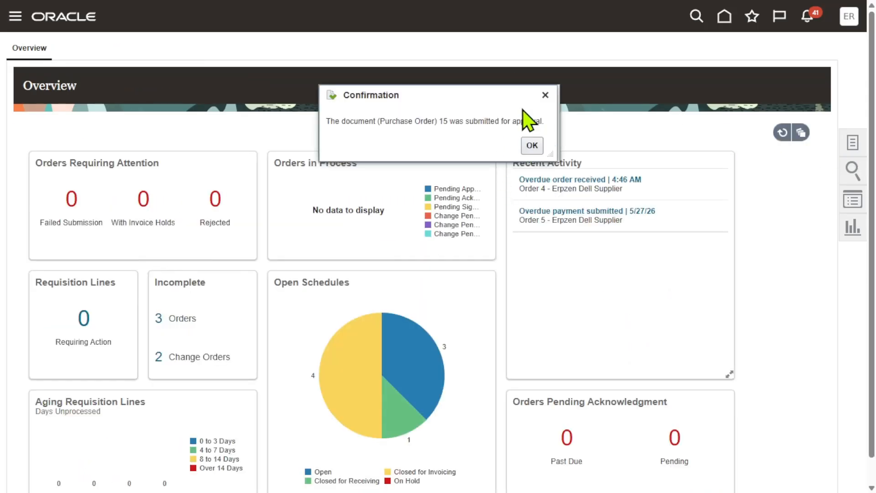
{"action": "left_click", "coordinate": [532, 146]}
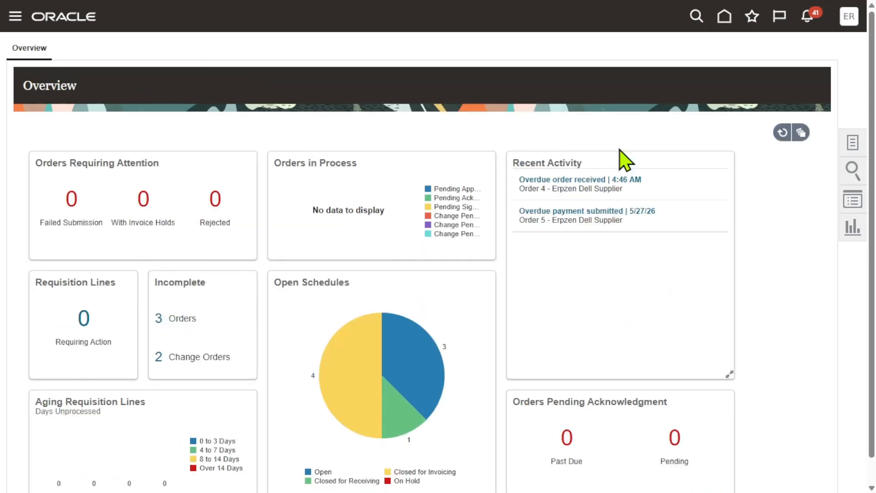
- Search my orders in Manage Orders and open the newly submitted Erpzen Dell Supplier purchase order
{"action": "left_click", "coordinate": [850, 145]}
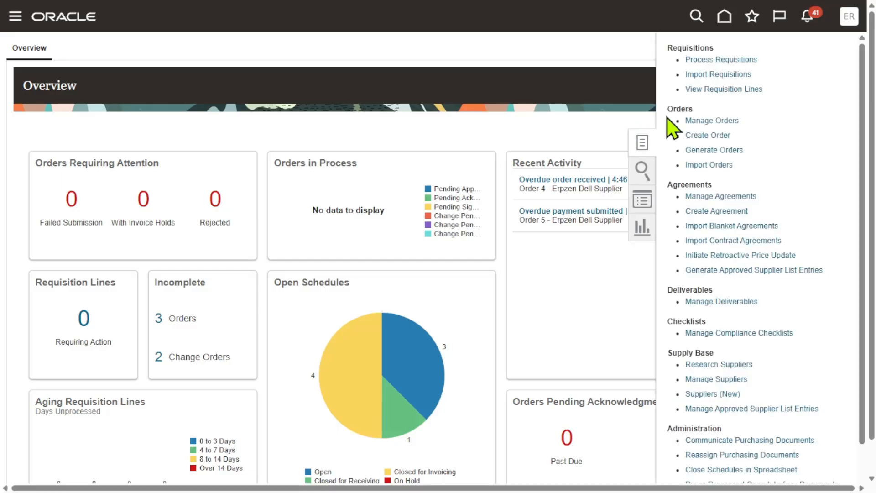
{"action": "left_click", "coordinate": [725, 122]}
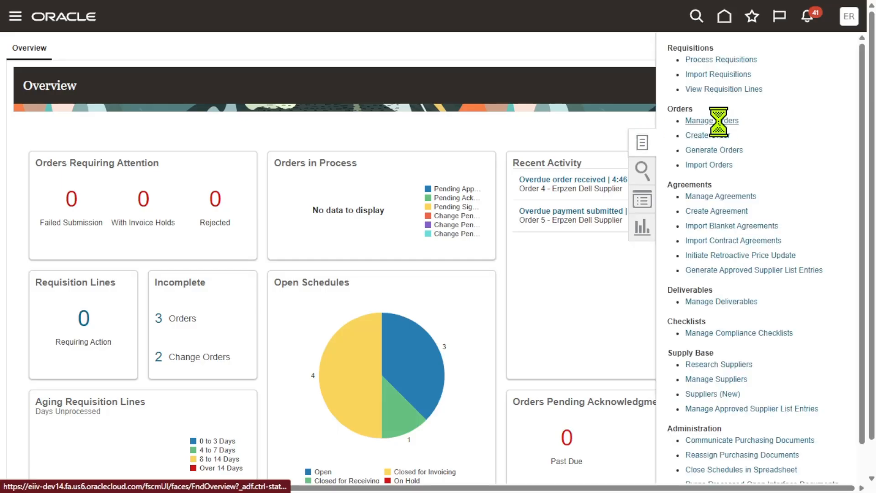
{"action": "left_click", "coordinate": [739, 302]}
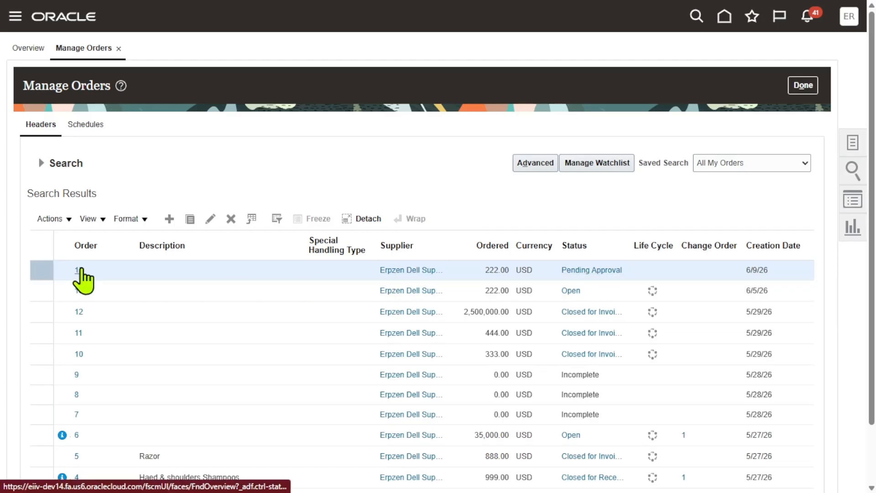
{"action": "left_click", "coordinate": [79, 270]}
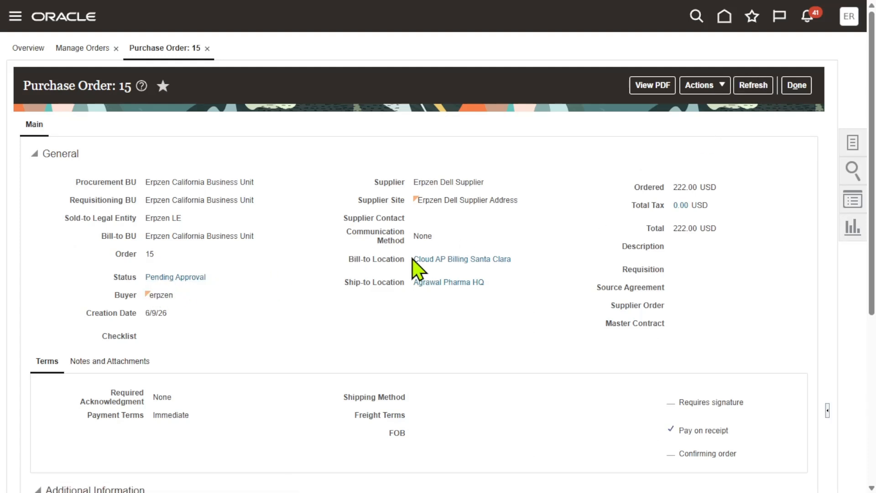
- Refresh the purchase order until its approval status updates, and return to the purchasing overview
{"action": "left_click", "coordinate": [757, 85]}
{"action": "left_click", "coordinate": [756, 83]}
{"action": "left_click", "coordinate": [760, 85]}
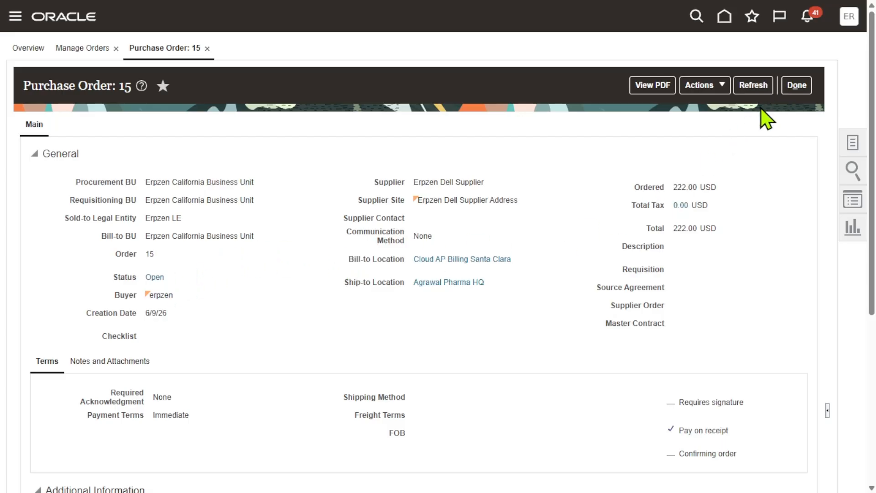
{"action": "left_click", "coordinate": [799, 91]}
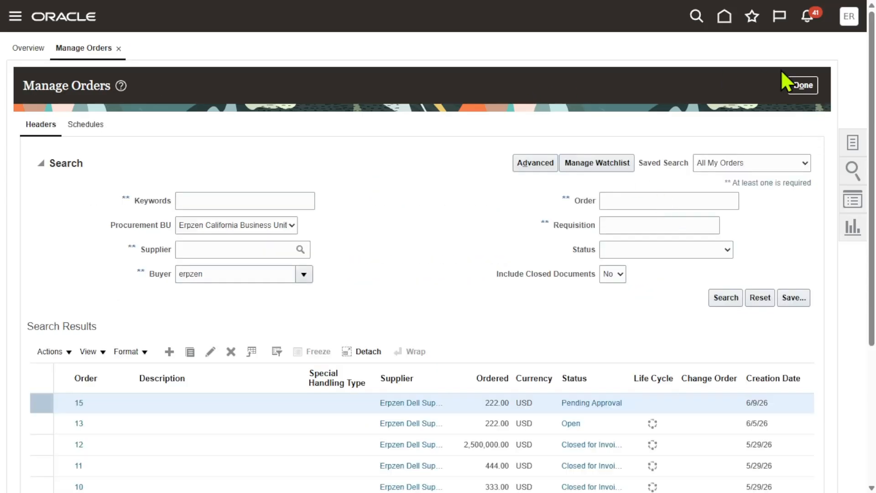
{"action": "left_click", "coordinate": [804, 86]}
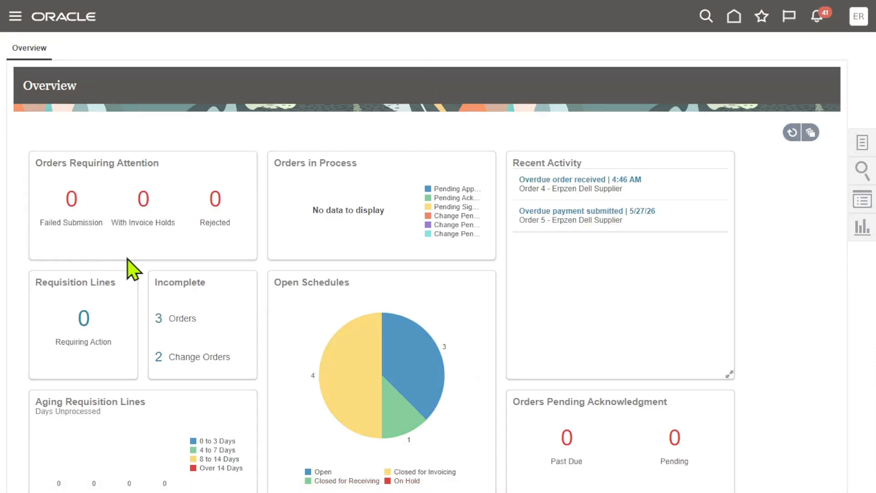
- Go to Inventory Management (Classic) under Supply Chain Execution and open the Receive Expected Shipments task from the Receipts tasks
{"action": "scroll", "coordinate": [179, 246], "scroll_direction": "down", "scroll_amount": 4}
{"action": "scroll", "coordinate": [183, 256], "scroll_direction": "down", "scroll_amount": 4}
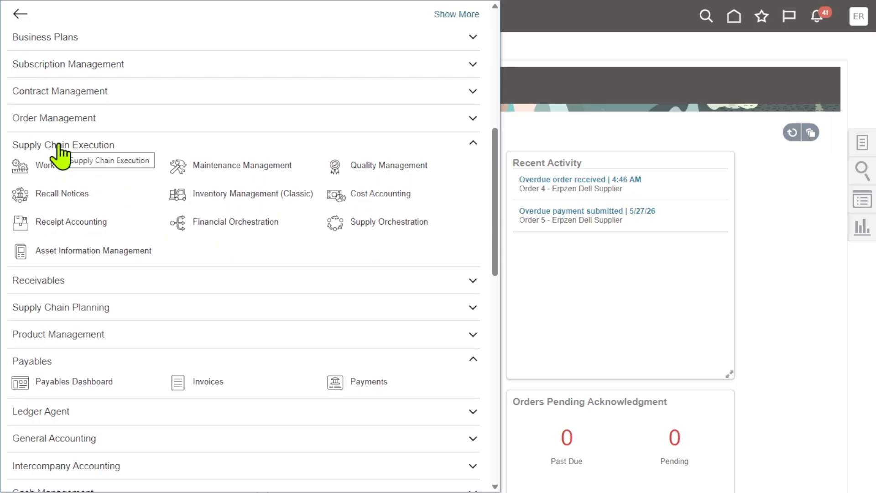
{"action": "left_click", "coordinate": [185, 197]}
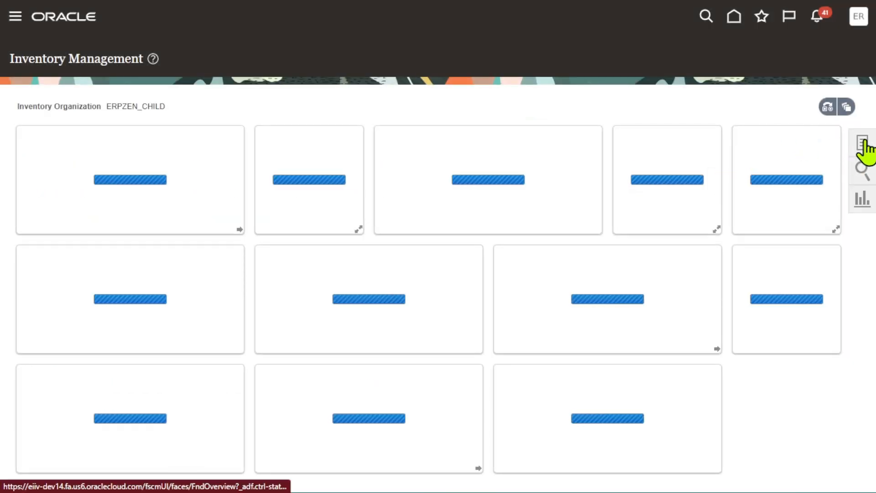
{"action": "left_click", "coordinate": [863, 143]}
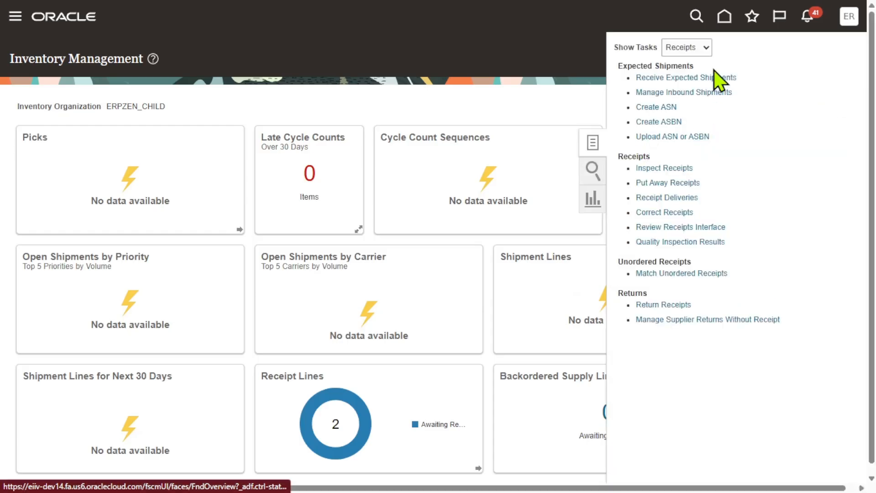
{"action": "left_click", "coordinate": [705, 49]}
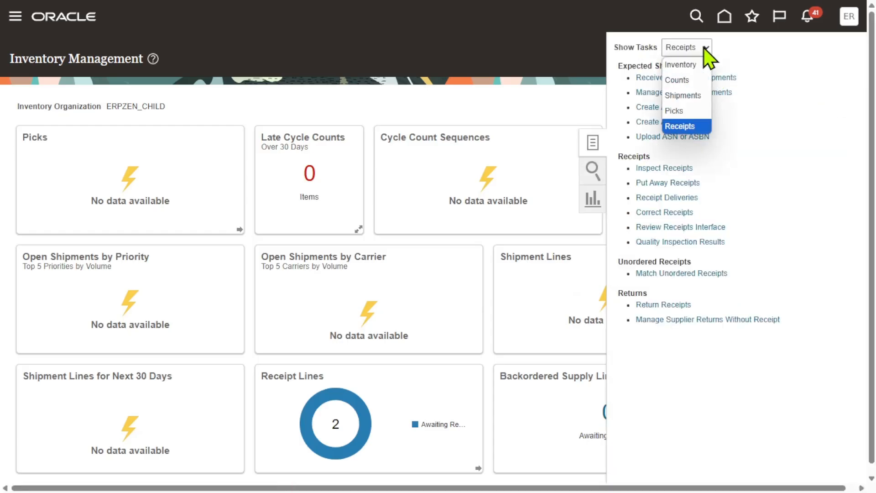
{"action": "left_click", "coordinate": [687, 127]}
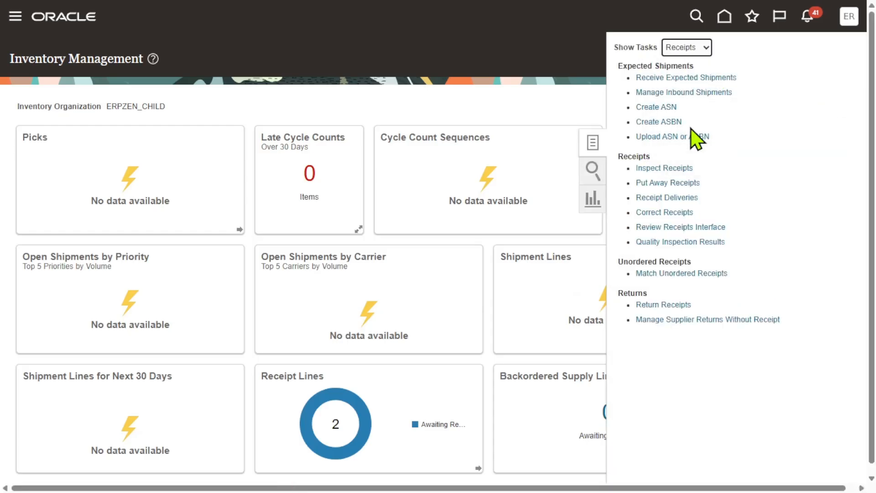
{"action": "left_click", "coordinate": [717, 78]}
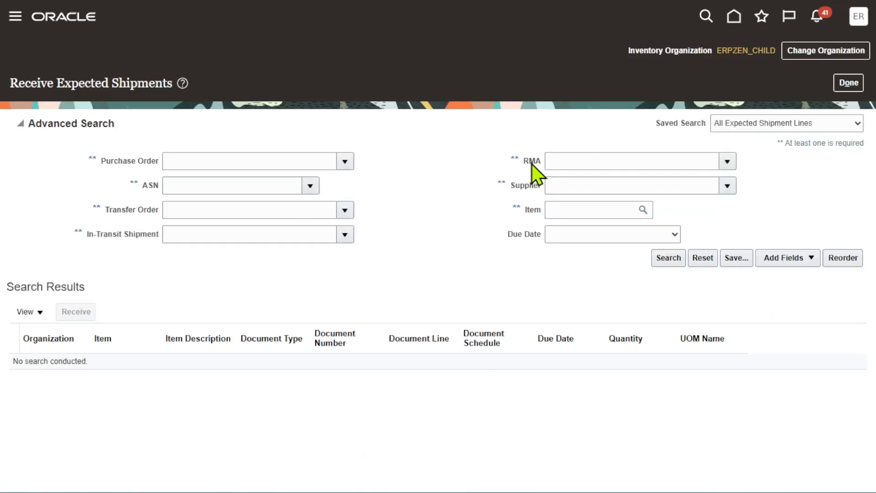
- Find the new purchase order by supplier erpzen and search the expected shipment lines for it
{"action": "left_click", "coordinate": [345, 161]}
{"action": "left_click", "coordinate": [201, 200]}
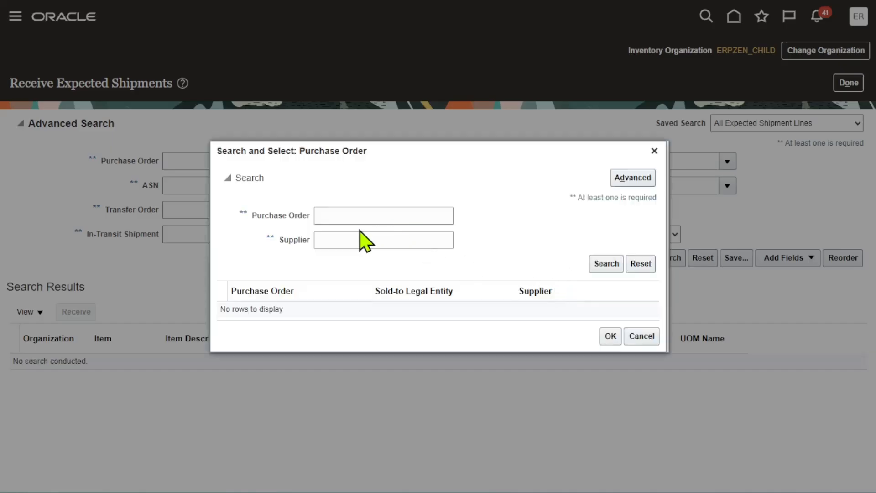
{"action": "left_click", "coordinate": [355, 239]}
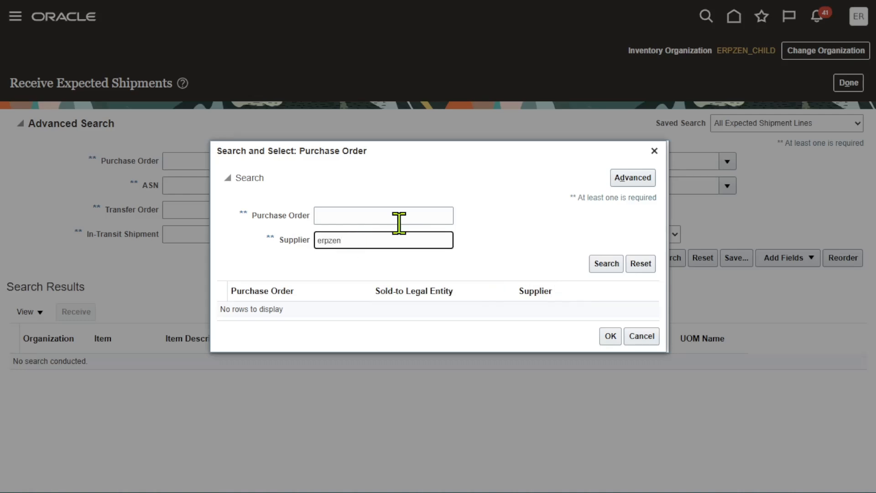
{"action": "key", "text": "Return"}
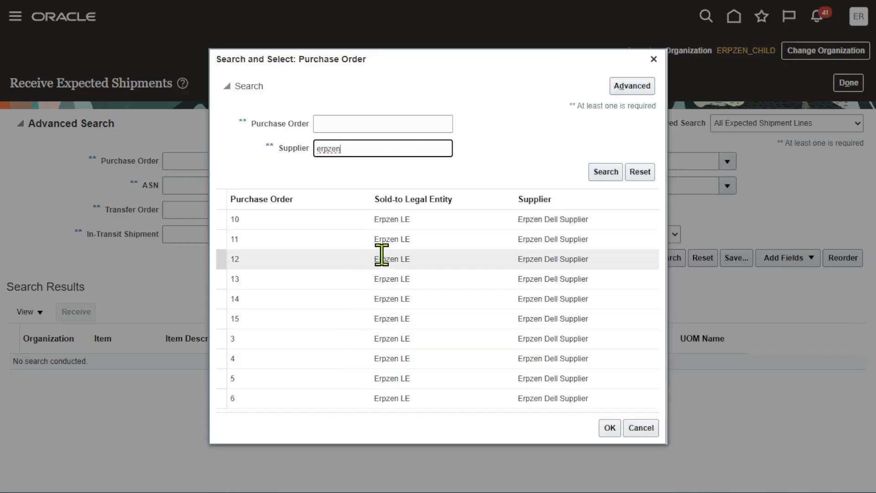
{"action": "left_click", "coordinate": [402, 319]}
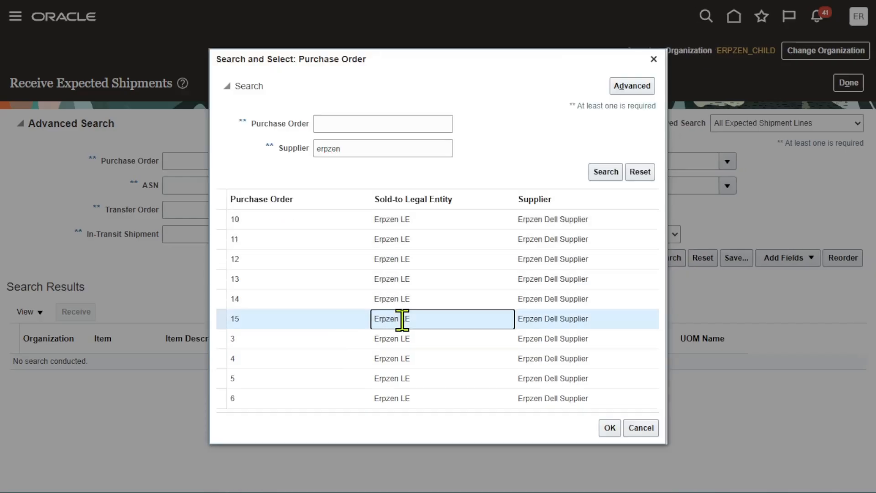
{"action": "left_click", "coordinate": [608, 428]}
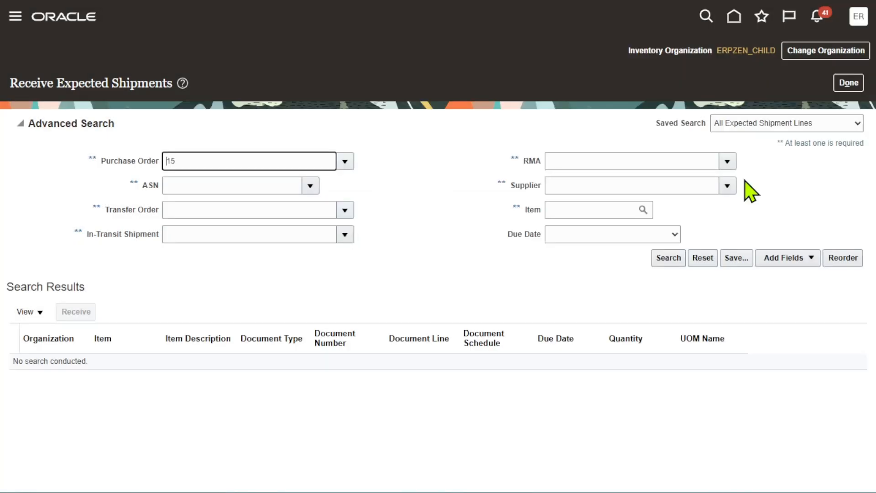
{"action": "left_click", "coordinate": [671, 259]}
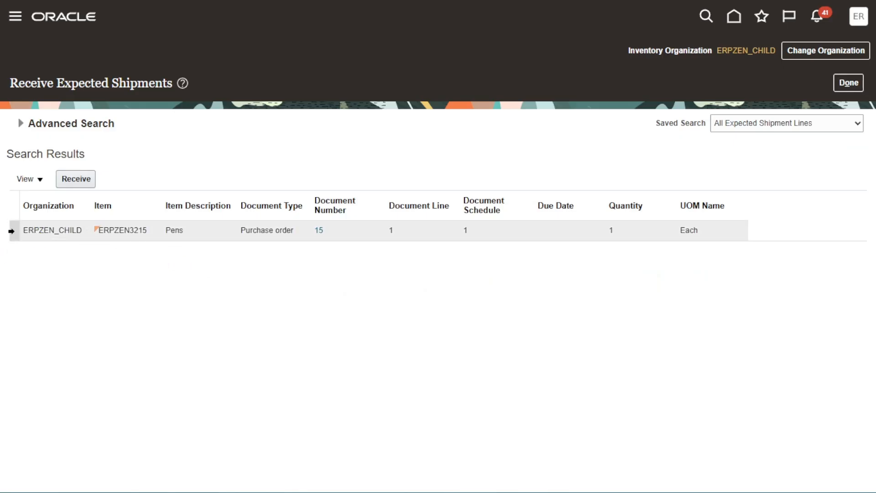
- Receive the Pens line with quantity 1 into subinventory ERPZEN_SUB
{"action": "left_click", "coordinate": [75, 182]}
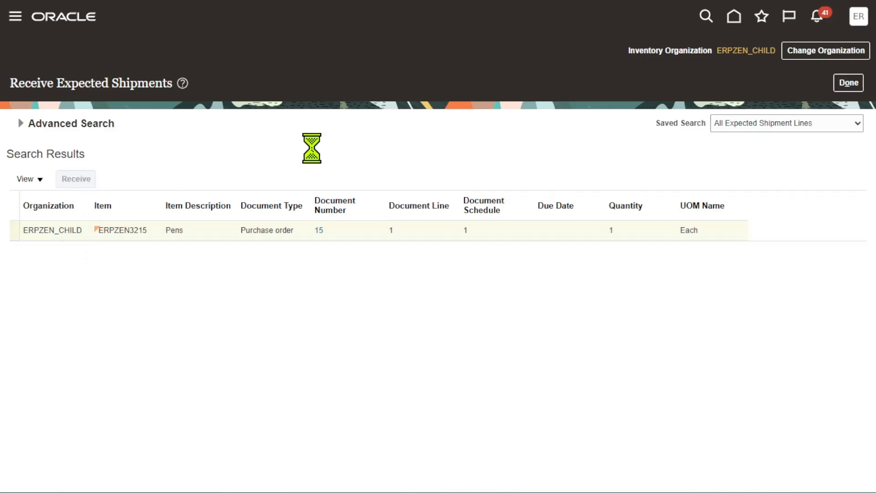
{"action": "left_click", "coordinate": [248, 188]}
{"action": "type", "text": "1"}
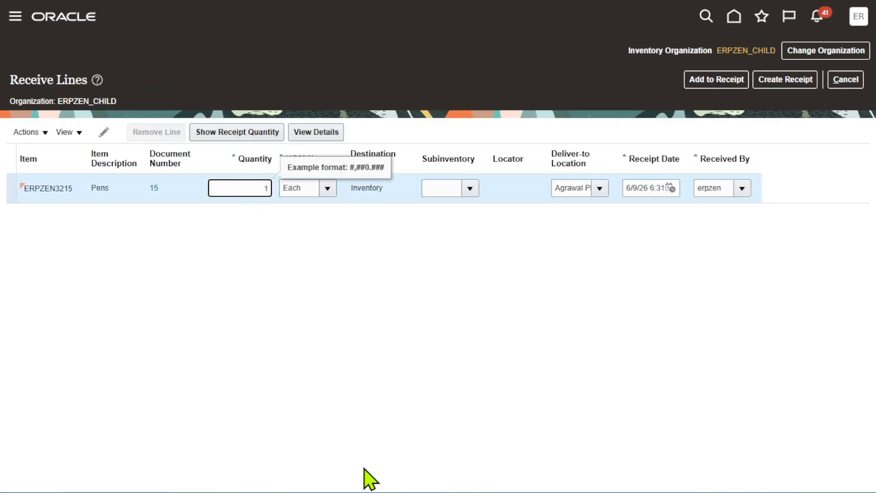
{"action": "left_click", "coordinate": [398, 223]}
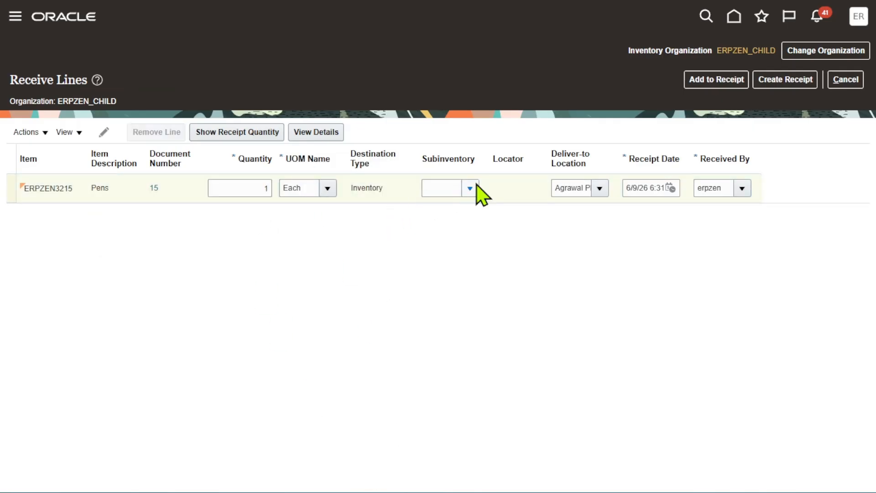
{"action": "left_click", "coordinate": [474, 187]}
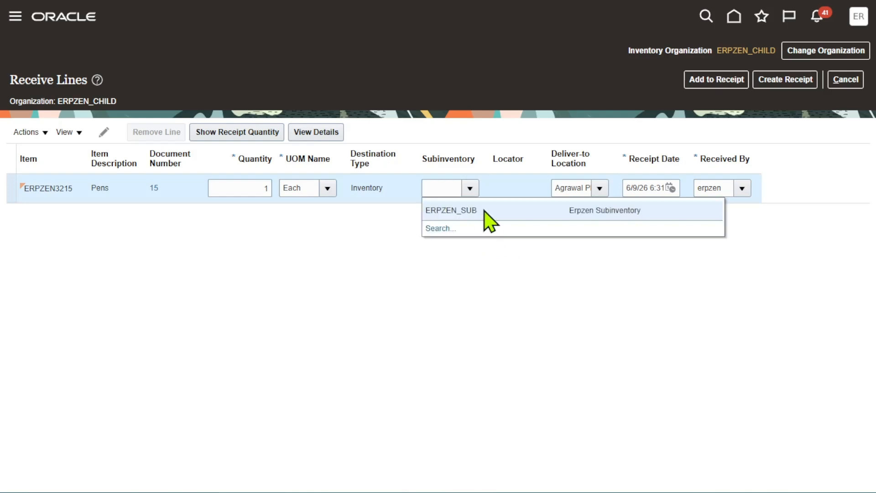
{"action": "left_click", "coordinate": [484, 211]}
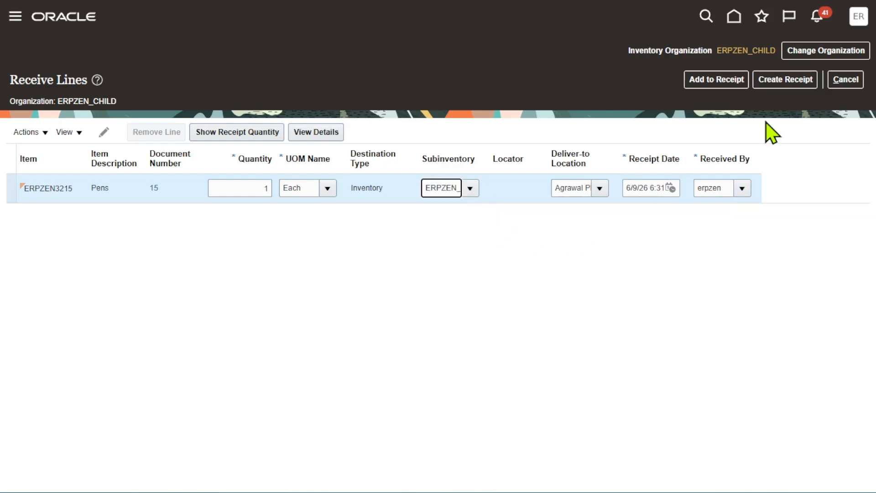
- Create and submit the receipt for the Pens line, highlighting the receipt number before closing the confirmation
{"action": "left_click", "coordinate": [789, 78]}
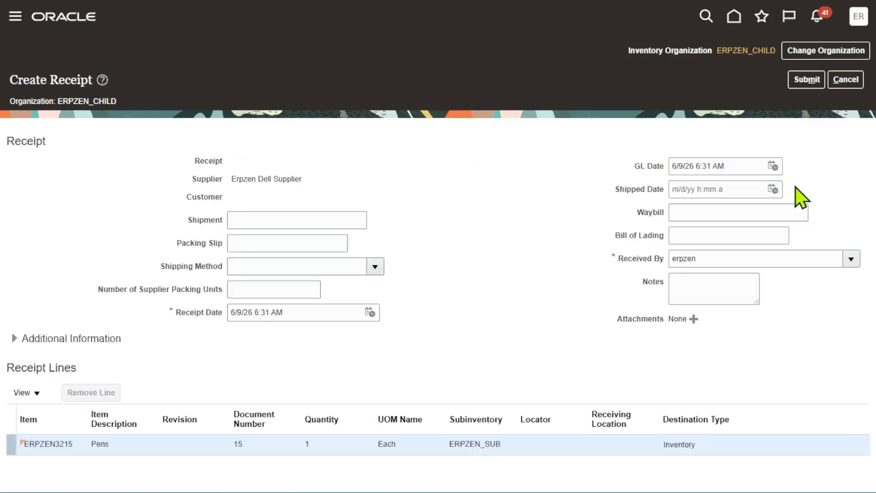
{"action": "left_click", "coordinate": [800, 80]}
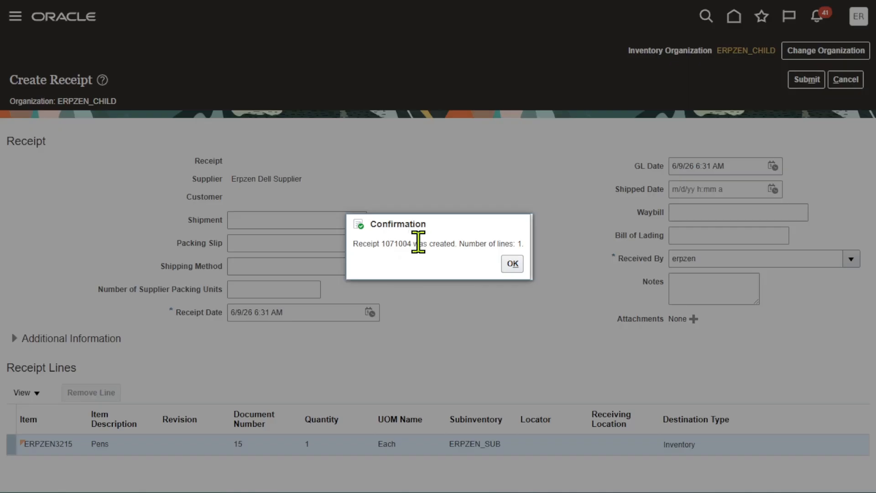
{"action": "left_click_drag", "start_coordinate": [384, 242], "coordinate": [407, 241]}
{"action": "left_click", "coordinate": [407, 257]}
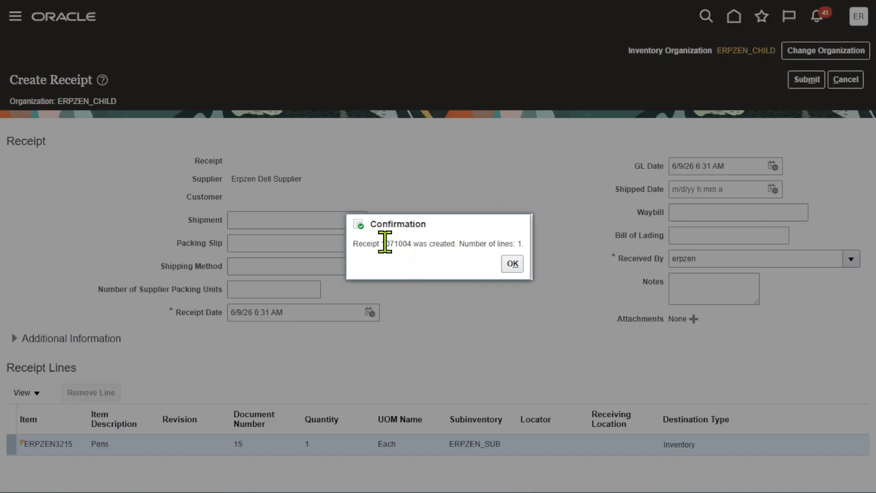
{"action": "left_click_drag", "start_coordinate": [384, 242], "coordinate": [411, 242]}
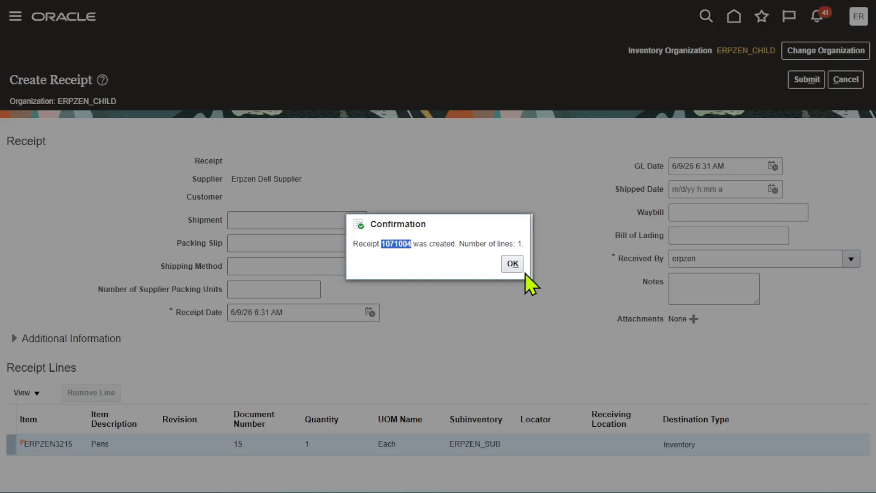
{"action": "left_click", "coordinate": [519, 259]}
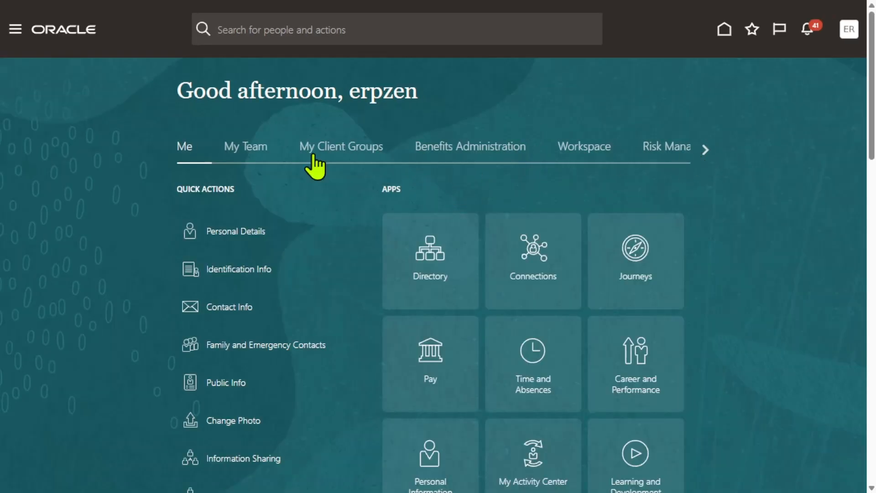
- Show the Payables quick actions and apps on the home page
{"action": "left_click", "coordinate": [703, 149]}
{"action": "left_click", "coordinate": [703, 149]}
{"action": "left_click", "coordinate": [704, 149]}
{"action": "left_click", "coordinate": [703, 149]}
{"action": "left_click", "coordinate": [703, 149]}
{"action": "left_click", "coordinate": [703, 149]}
{"action": "left_click", "coordinate": [703, 148]}
{"action": "left_click", "coordinate": [703, 149]}
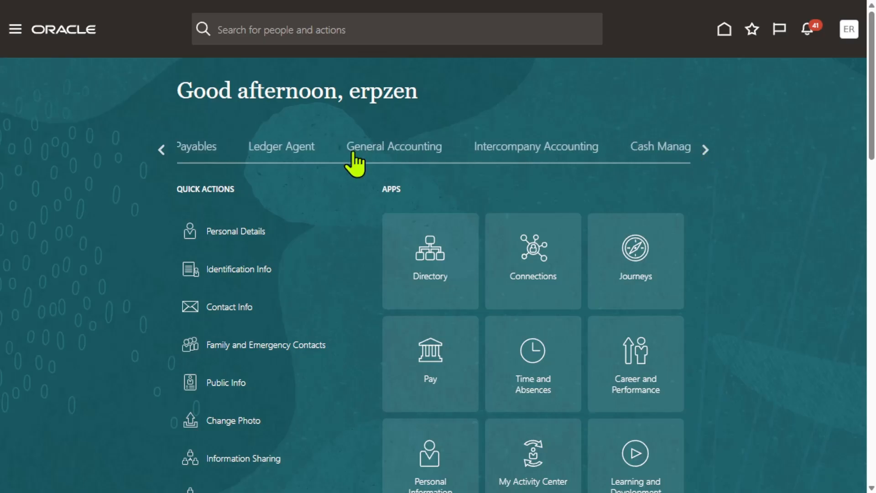
{"action": "left_click", "coordinate": [192, 150]}
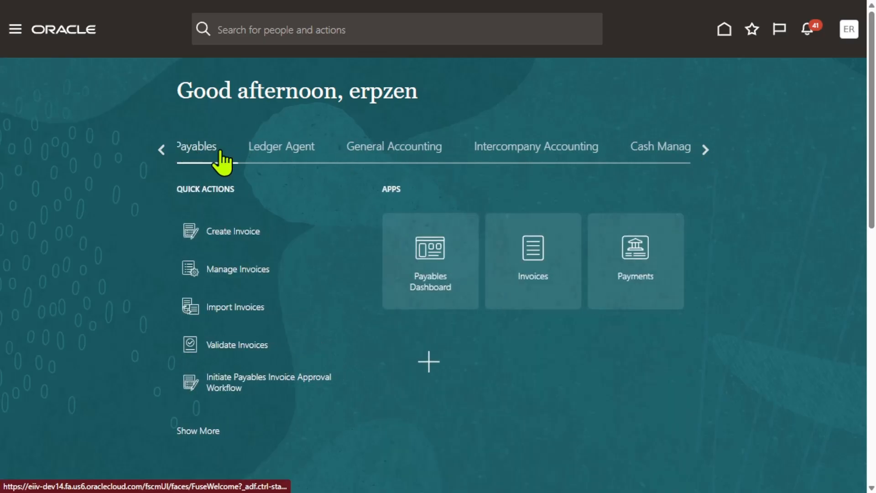
- Open the Payables Invoices work area and start creating a new invoice
{"action": "left_click", "coordinate": [538, 247]}
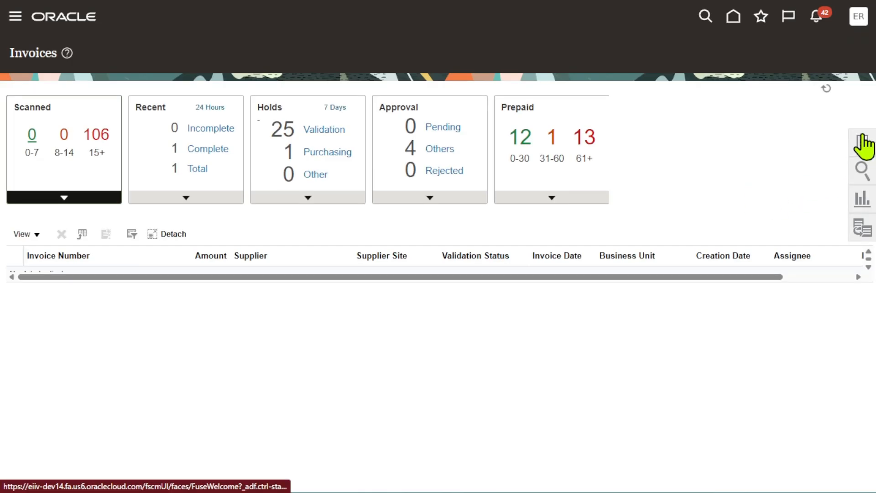
{"action": "left_click", "coordinate": [863, 145]}
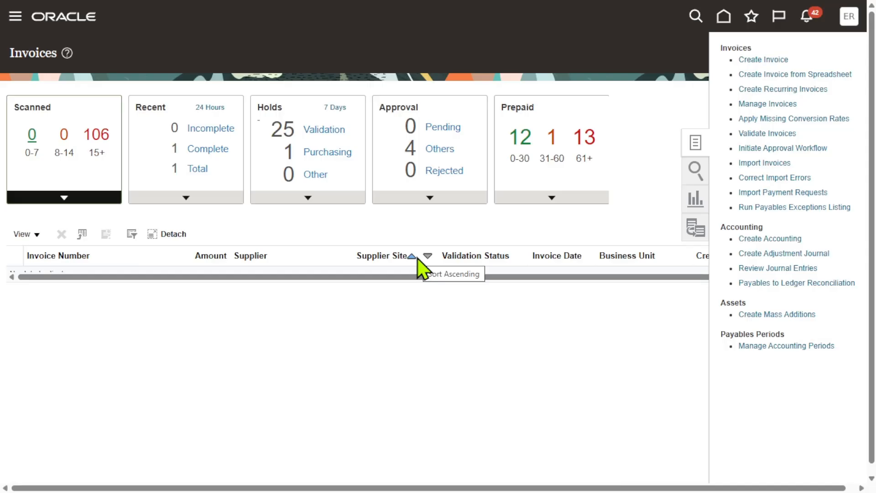
{"action": "left_click", "coordinate": [412, 256]}
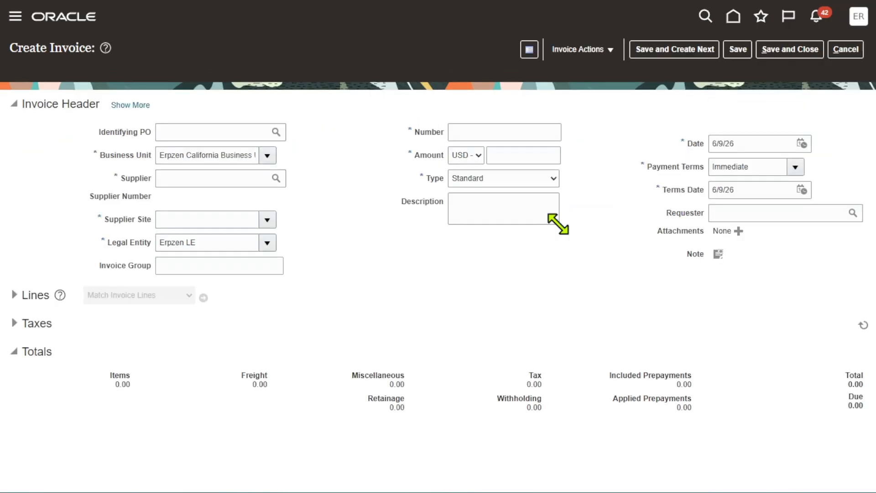
- Search for the identifying PO by its number and select the Erpzen Dell Supplier order of Erpzen California Business Unit
{"action": "left_click", "coordinate": [277, 133]}
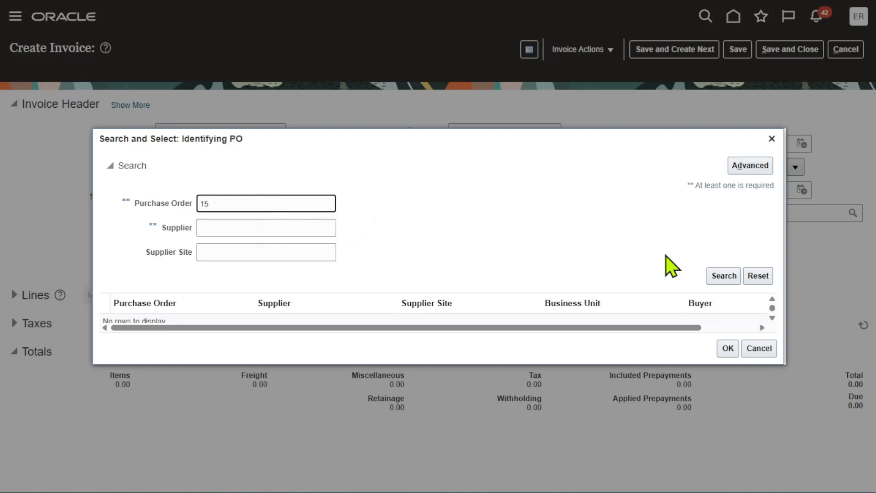
{"action": "left_click", "coordinate": [728, 280]}
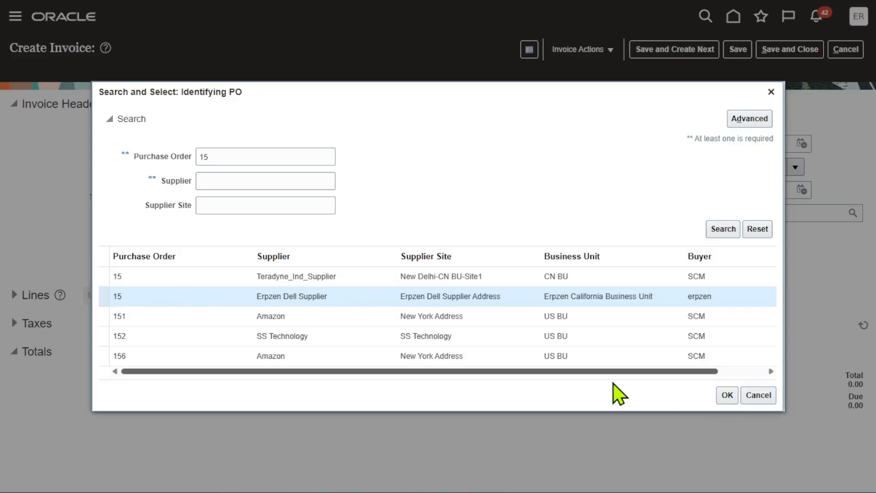
{"action": "left_click", "coordinate": [728, 395]}
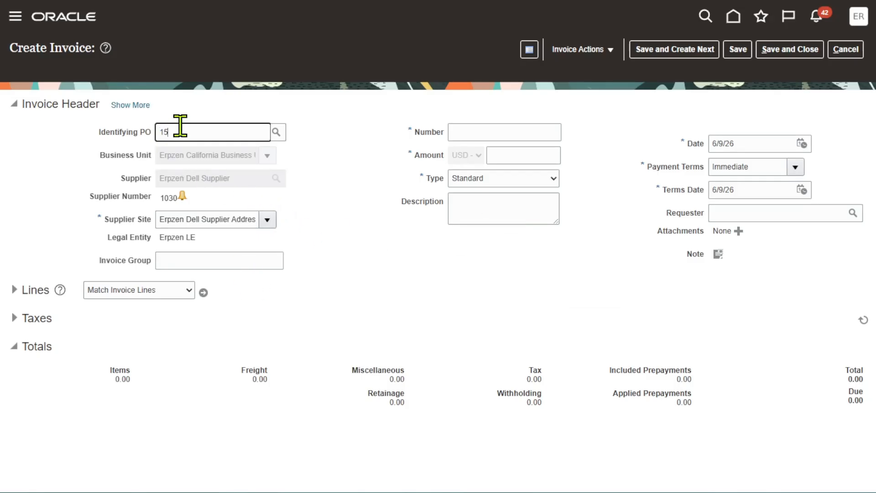
{"action": "left_click", "coordinate": [424, 194]}
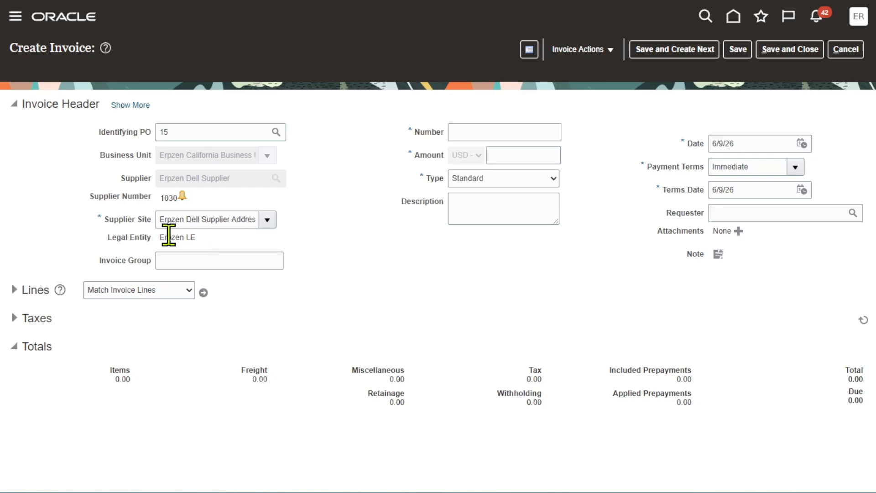
- Enter 3 way as the invoice number and 222.00 as the invoice amount
{"action": "left_click", "coordinate": [469, 133]}
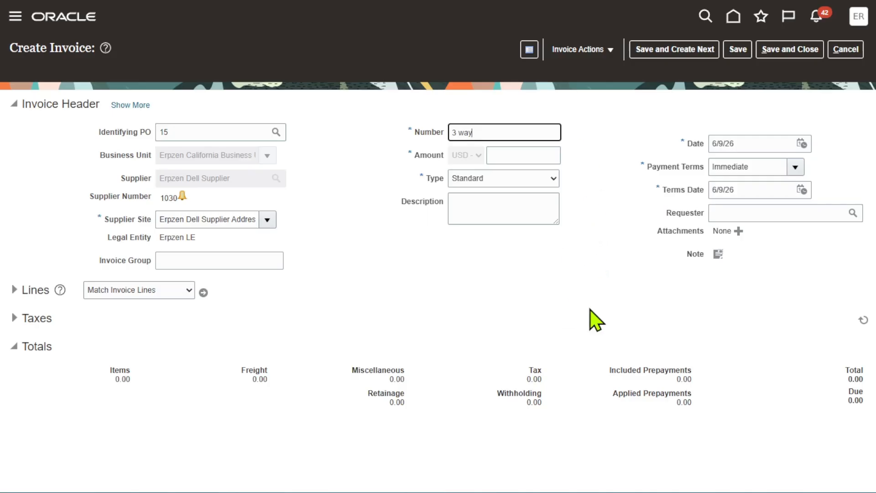
{"action": "left_click", "coordinate": [596, 282]}
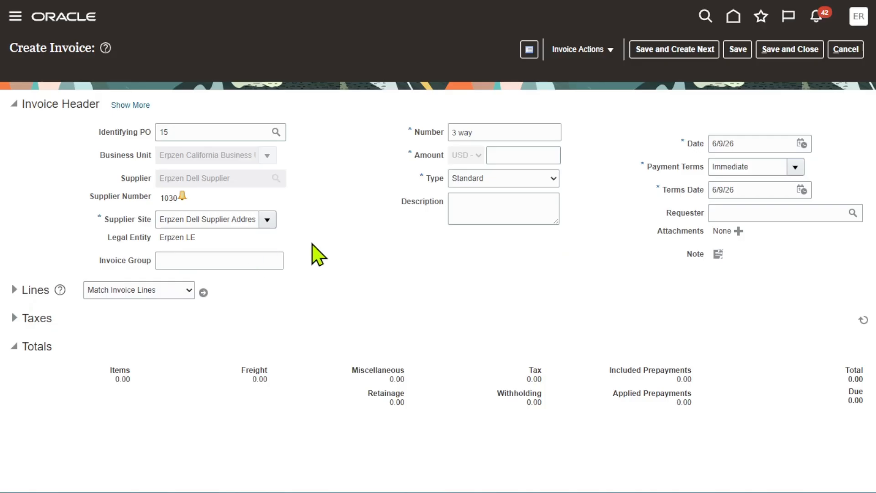
{"action": "left_click", "coordinate": [524, 159]}
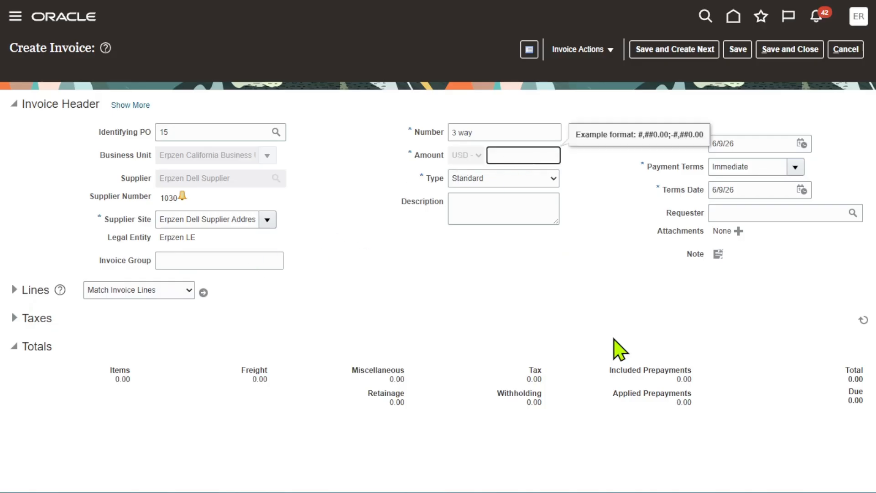
{"action": "left_click", "coordinate": [500, 265]}
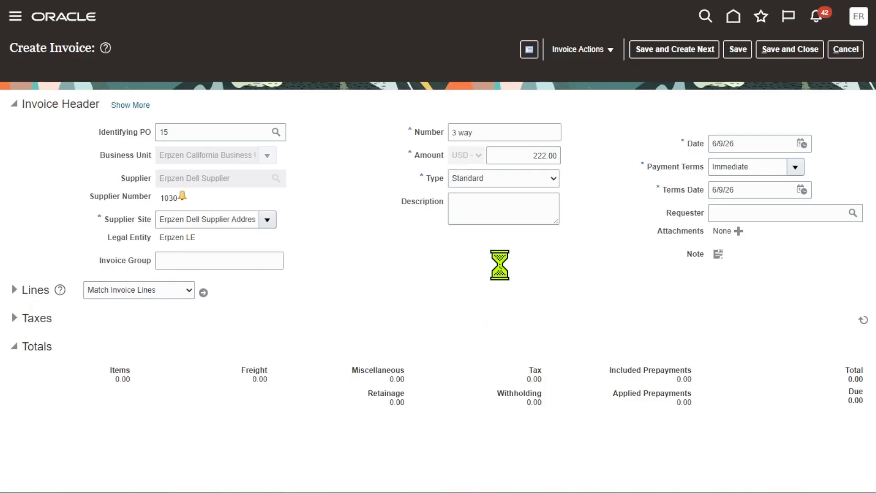
- Open Match Invoice Lines for the invoice and mark the received Pens line for matching, acknowledging the self-billing warning
{"action": "left_click", "coordinate": [187, 292]}
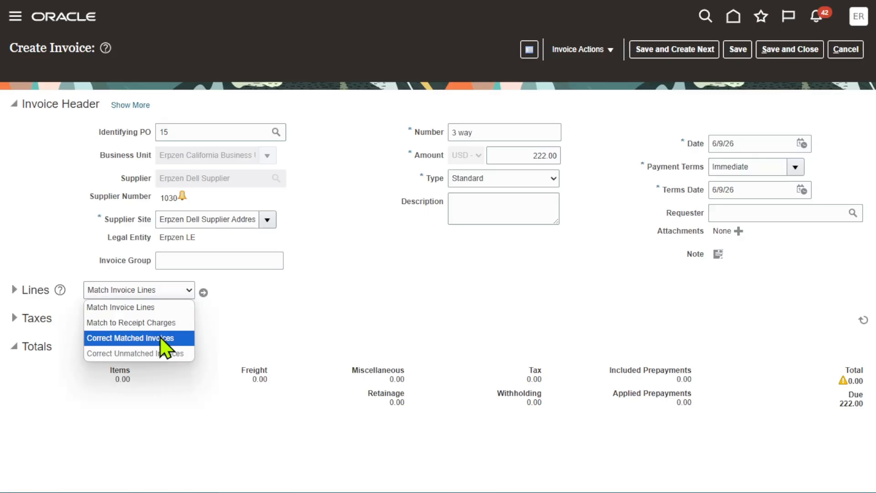
{"action": "left_click", "coordinate": [163, 307]}
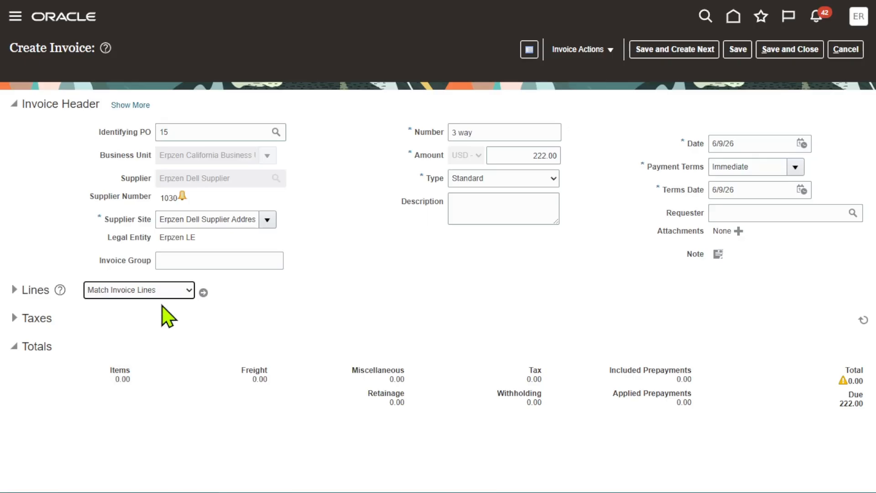
{"action": "left_click", "coordinate": [204, 293]}
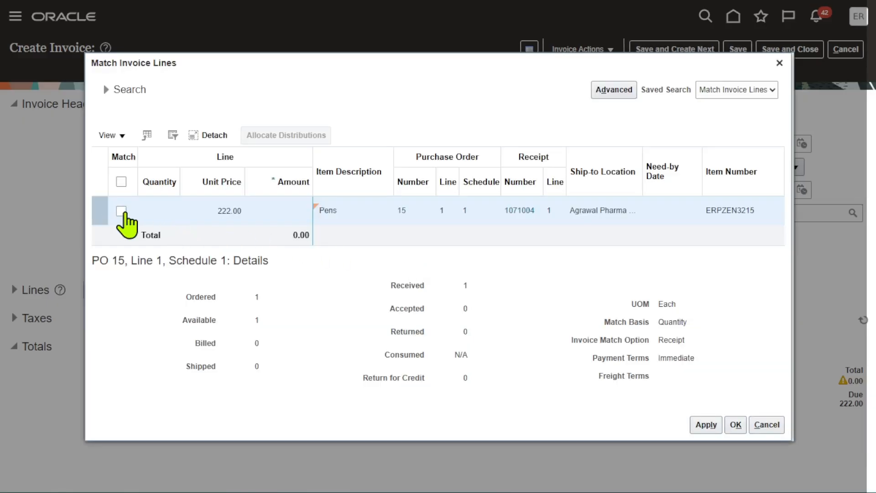
{"action": "left_click", "coordinate": [121, 211]}
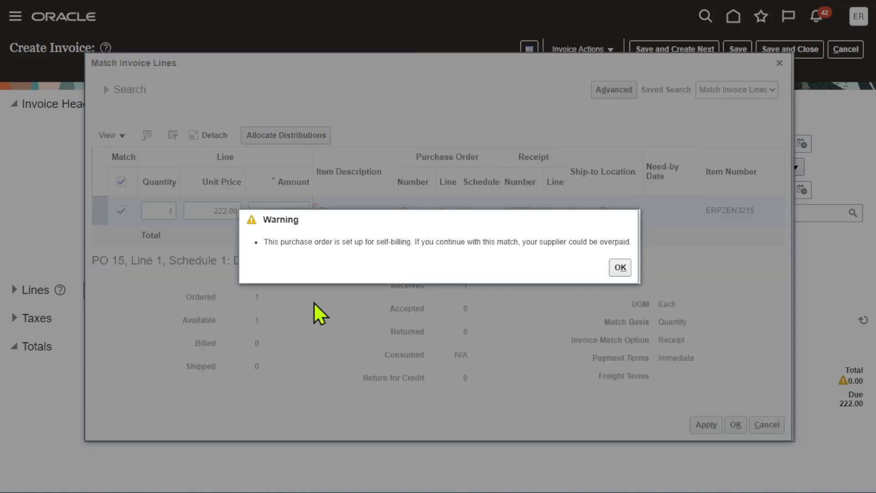
{"action": "left_click", "coordinate": [621, 267]}
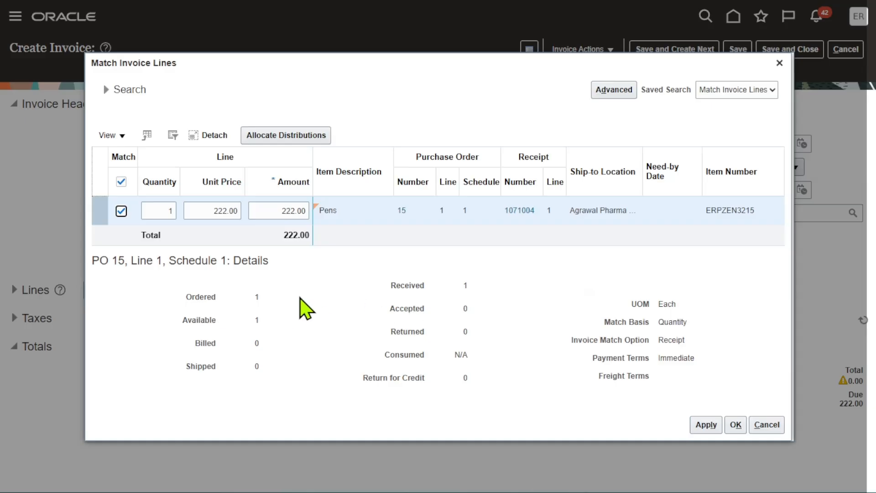
- Highlight the received quantity and the purchase order and receipt columns, and apply the Pens line match to the invoice
{"action": "left_click_drag", "start_coordinate": [391, 287], "coordinate": [460, 286]}
{"action": "left_click", "coordinate": [329, 287]}
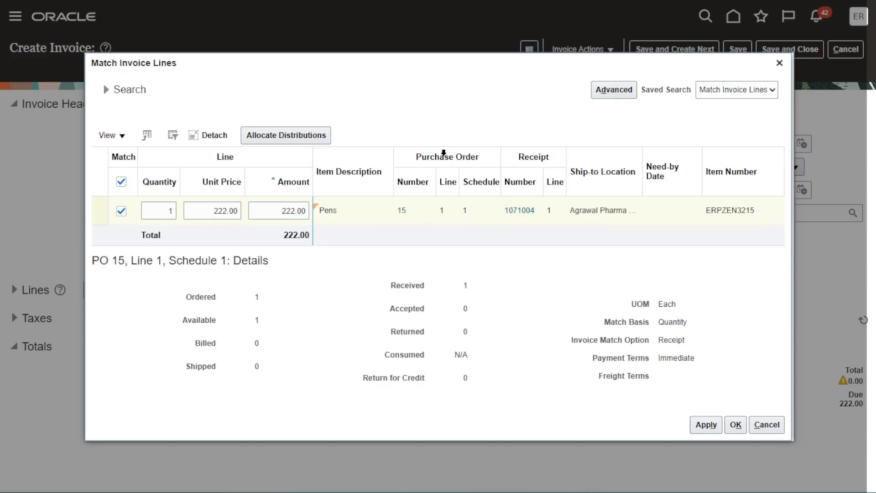
{"action": "left_click", "coordinate": [444, 153]}
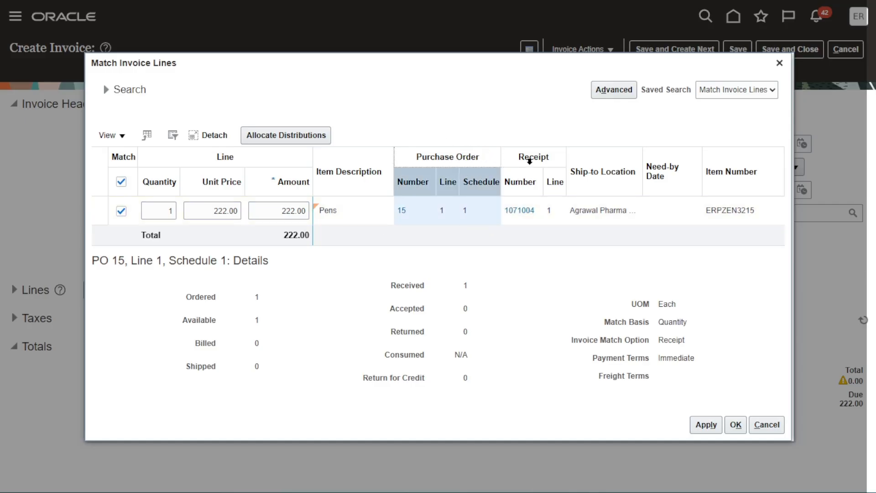
{"action": "left_click", "coordinate": [529, 160]}
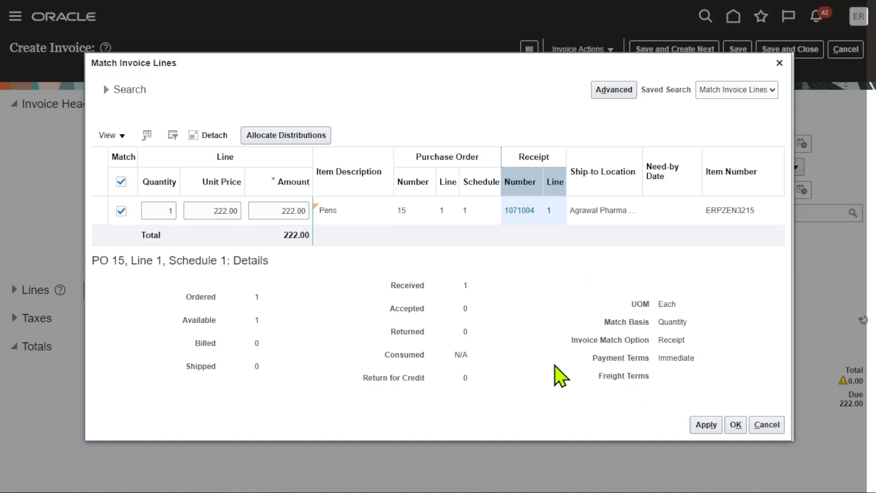
{"action": "left_click", "coordinate": [706, 426]}
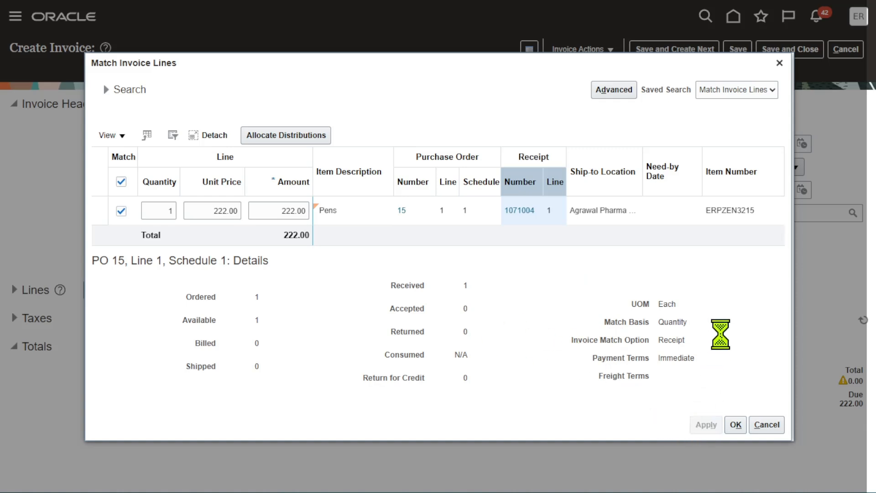
{"action": "left_click", "coordinate": [736, 425]}
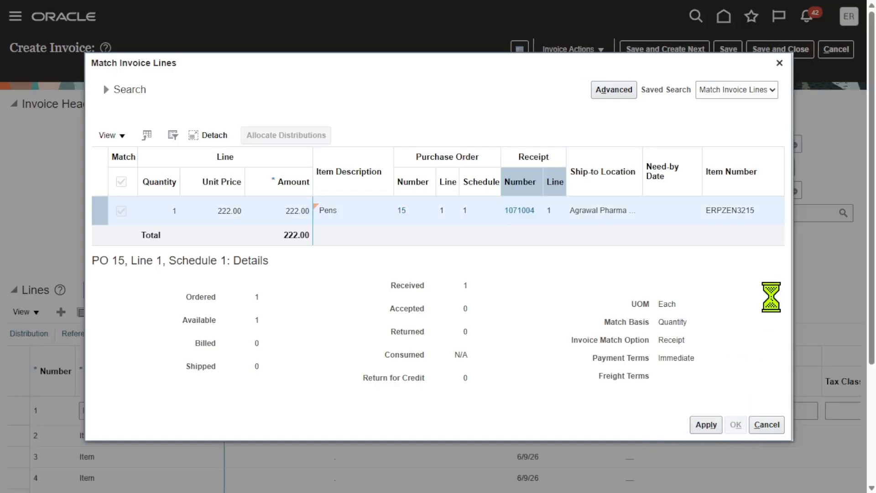
- Review the invoice header, matched lines and totals, and inspect the distributions of the Pens line without changing them
{"action": "scroll", "coordinate": [578, 287], "scroll_direction": "down", "scroll_amount": 1}
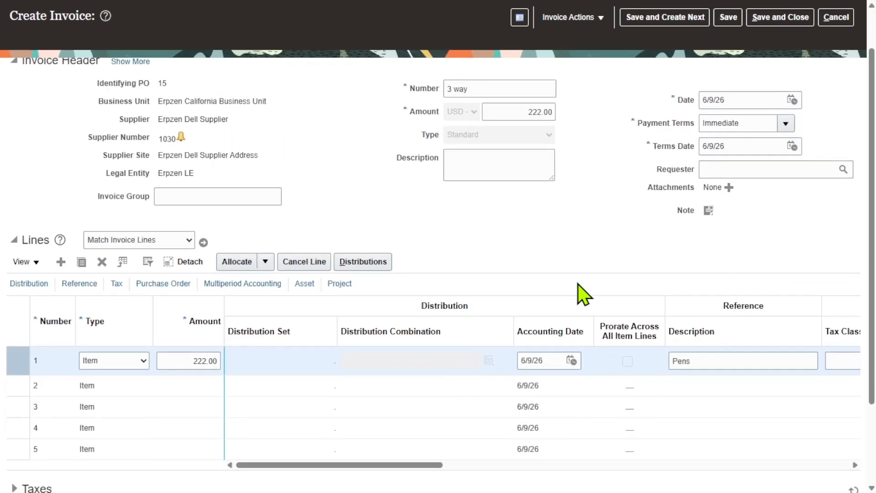
{"action": "scroll", "coordinate": [577, 288], "scroll_direction": "up", "scroll_amount": 1}
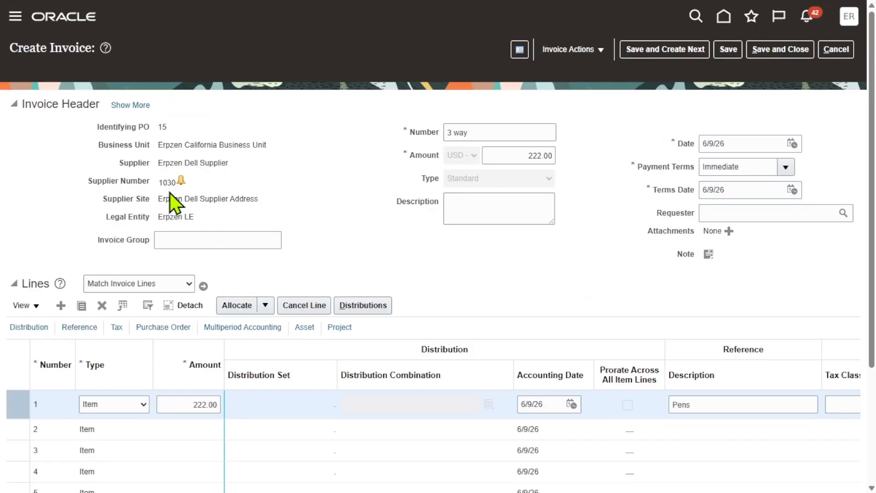
{"action": "scroll", "coordinate": [500, 280], "scroll_direction": "down", "scroll_amount": 3}
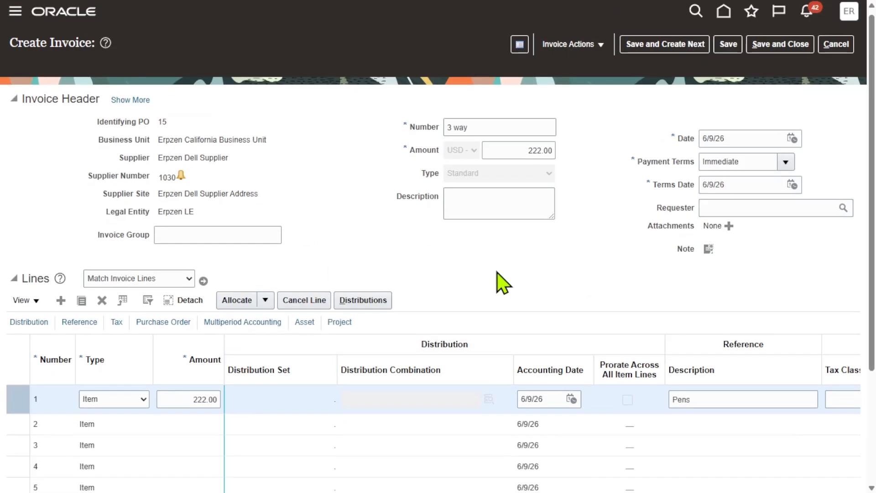
{"action": "left_click", "coordinate": [303, 275]}
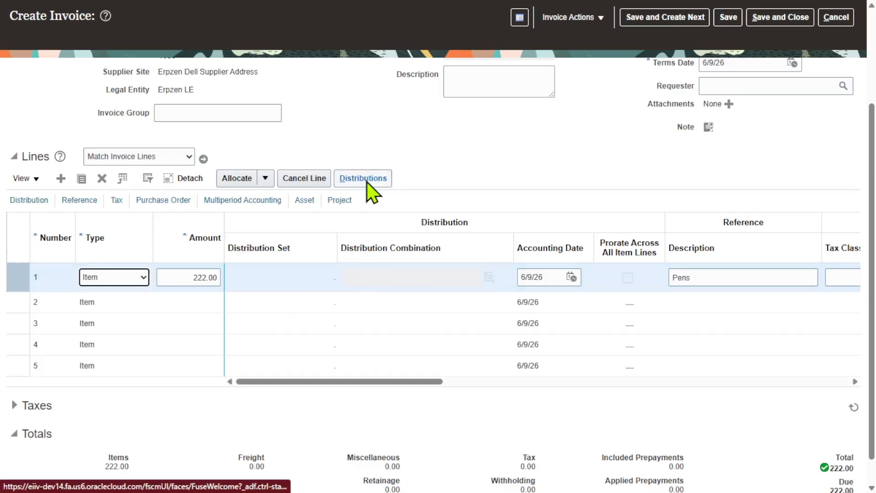
{"action": "scroll", "coordinate": [772, 357], "scroll_direction": "down", "scroll_amount": 2}
{"action": "scroll", "coordinate": [492, 297], "scroll_direction": "up", "scroll_amount": 4}
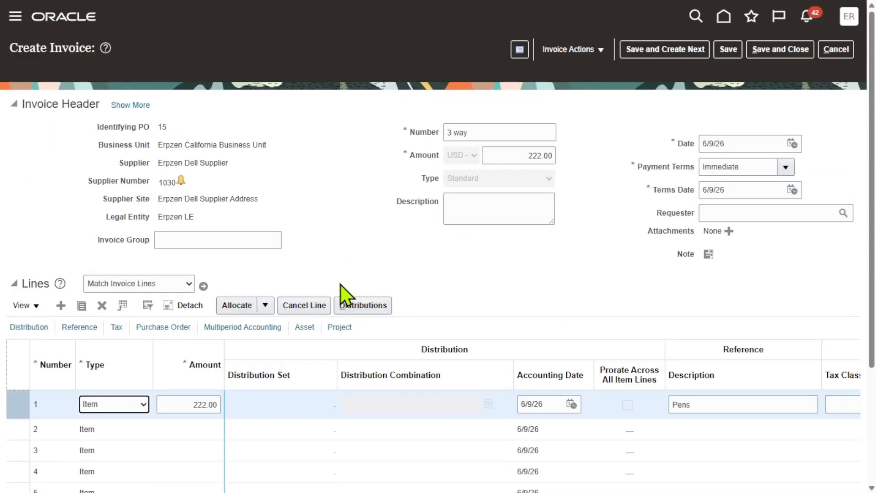
{"action": "left_click", "coordinate": [363, 305]}
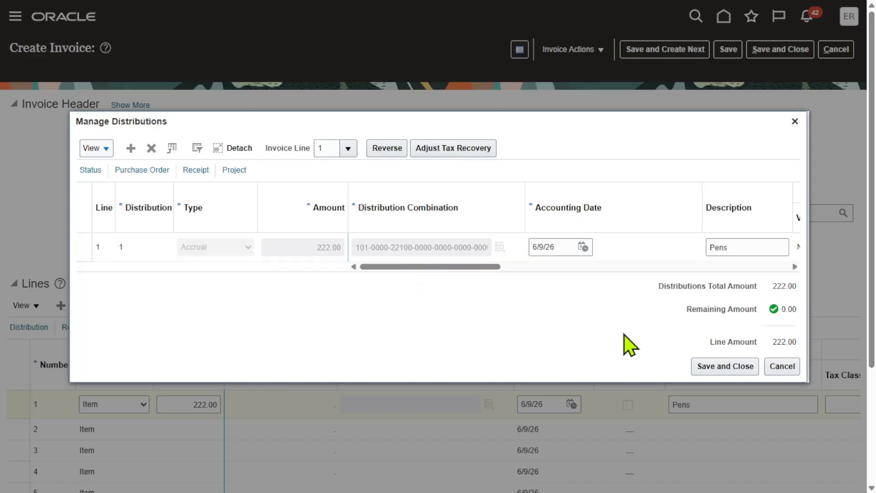
{"action": "left_click", "coordinate": [797, 367]}
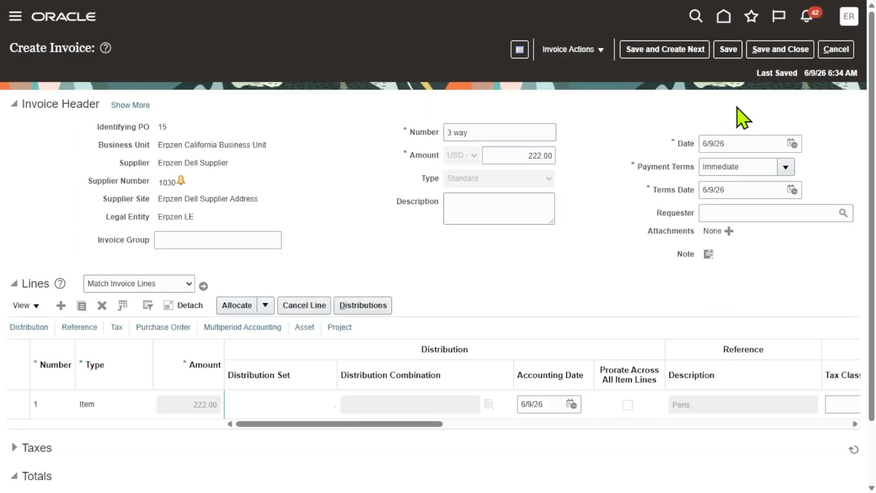
- Save the 3 way invoice and validate it
{"action": "left_click", "coordinate": [730, 49]}
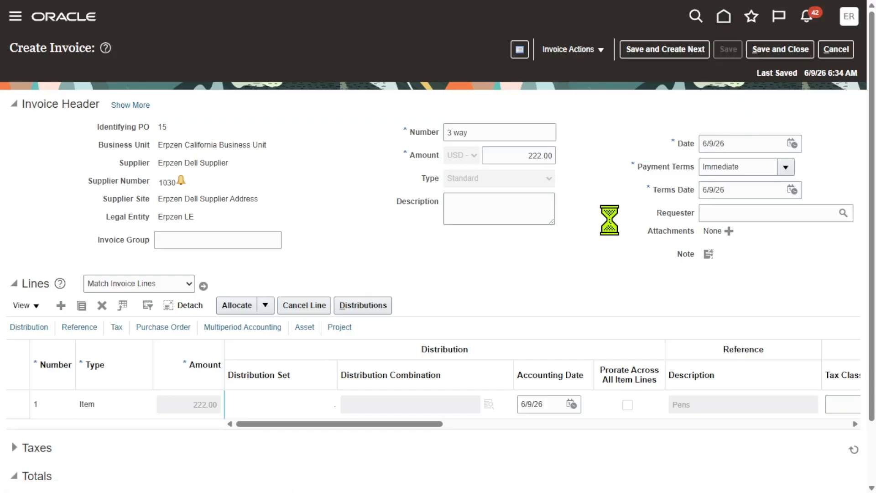
{"action": "left_click", "coordinate": [585, 51]}
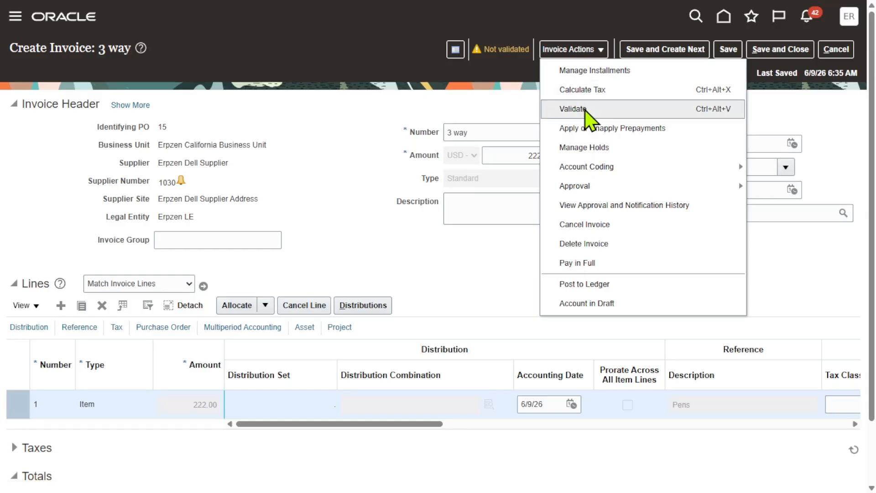
{"action": "left_click", "coordinate": [573, 110]}
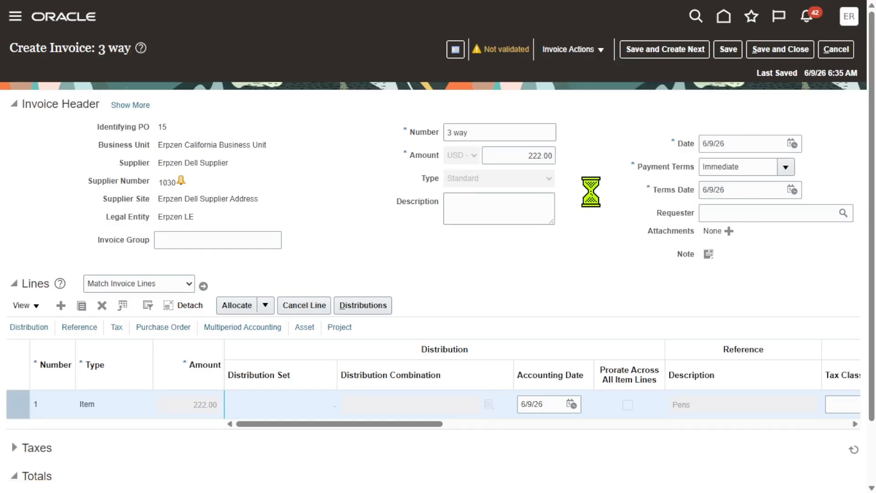
- Post the invoice to the ledger and view its accounting lines, highlighting the Liability line
{"action": "left_click", "coordinate": [590, 50]}
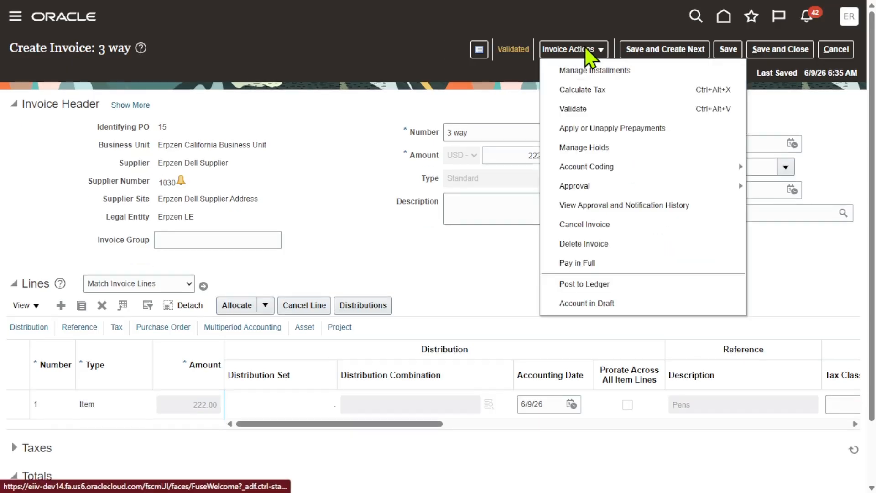
{"action": "left_click", "coordinate": [588, 285]}
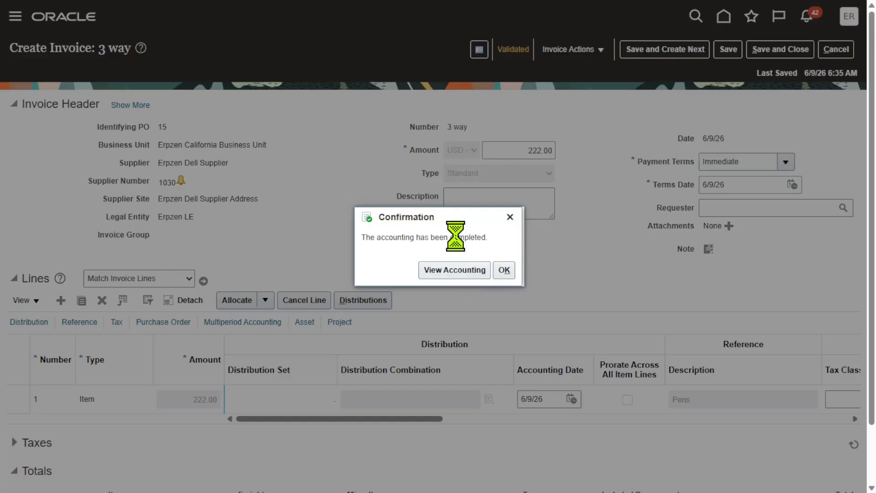
{"action": "left_click", "coordinate": [466, 272]}
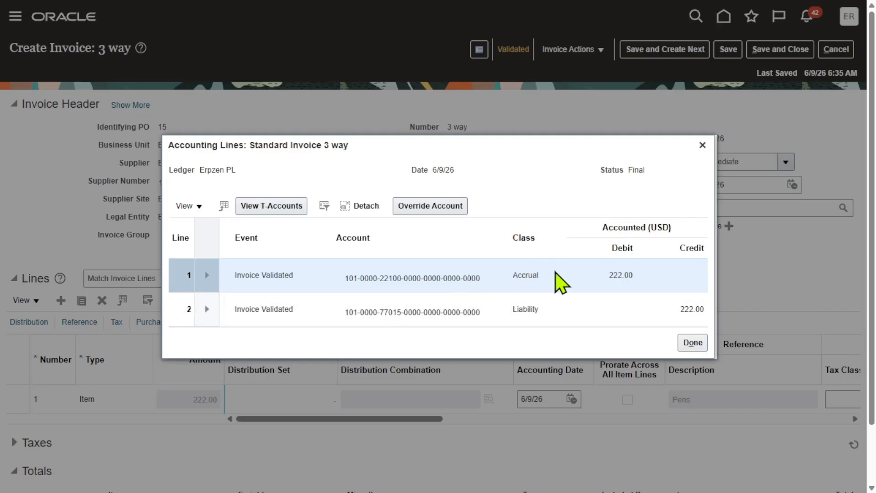
{"action": "left_click", "coordinate": [562, 315]}
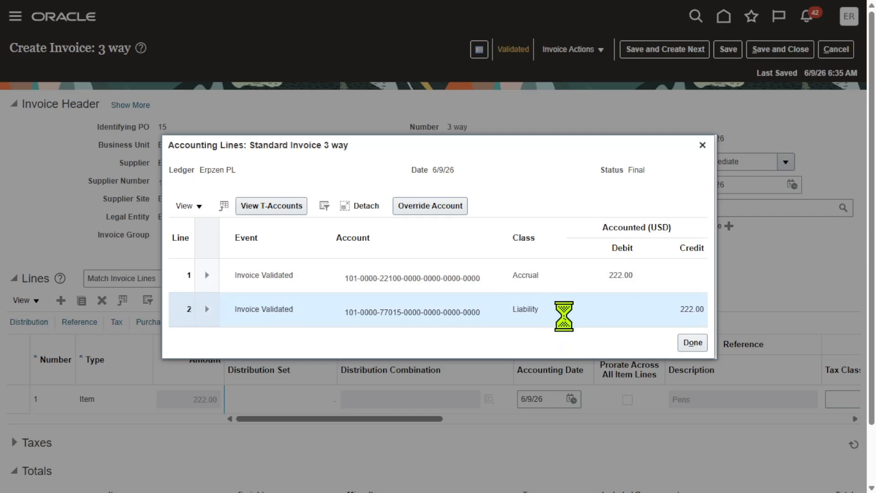
- Close the accounting lines, then save and close the 3 way invoice
{"action": "left_click", "coordinate": [692, 343]}
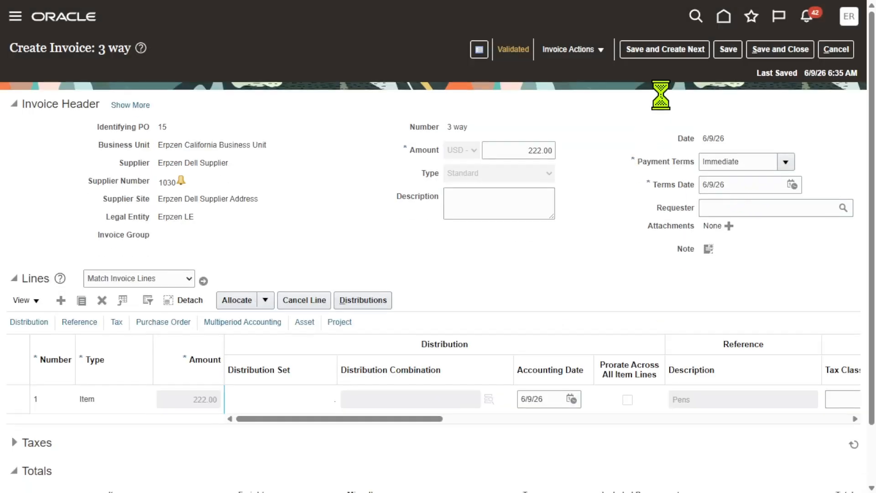
{"action": "left_click", "coordinate": [729, 47]}
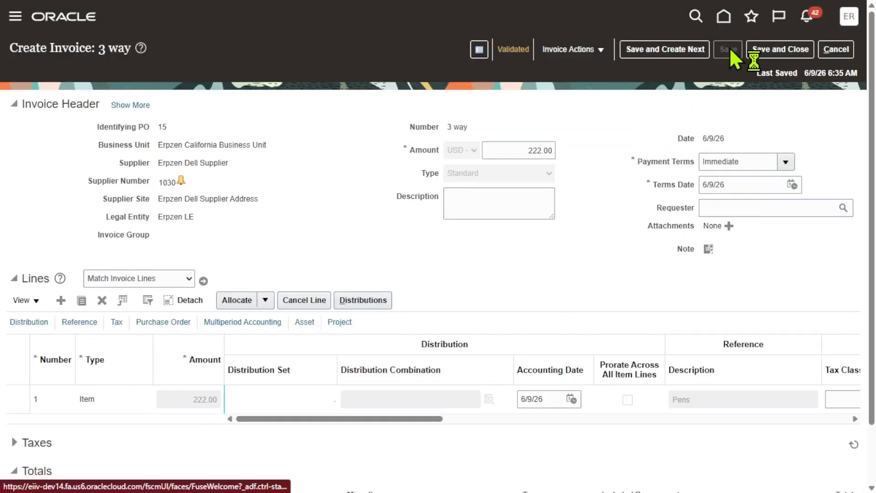
{"action": "left_click", "coordinate": [763, 48]}
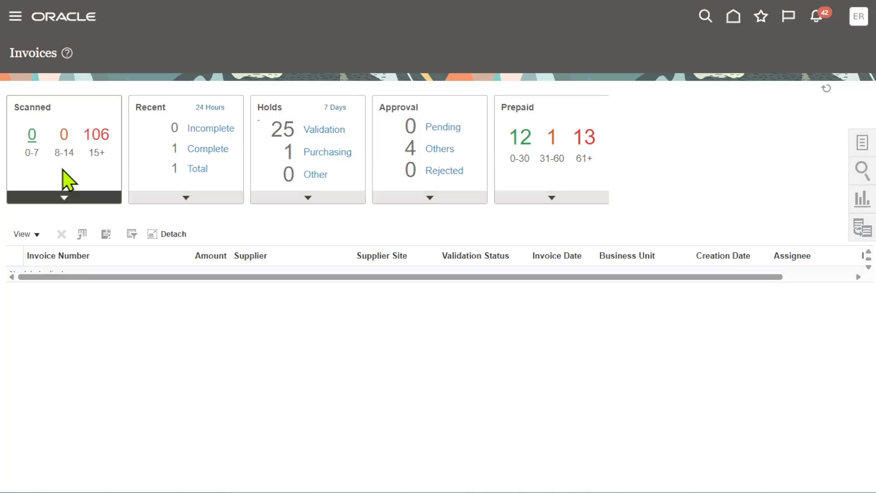
- Go to Purchasing under Procurement and open the Manage Orders task
{"action": "scroll", "coordinate": [156, 293], "scroll_direction": "down", "scroll_amount": 7}
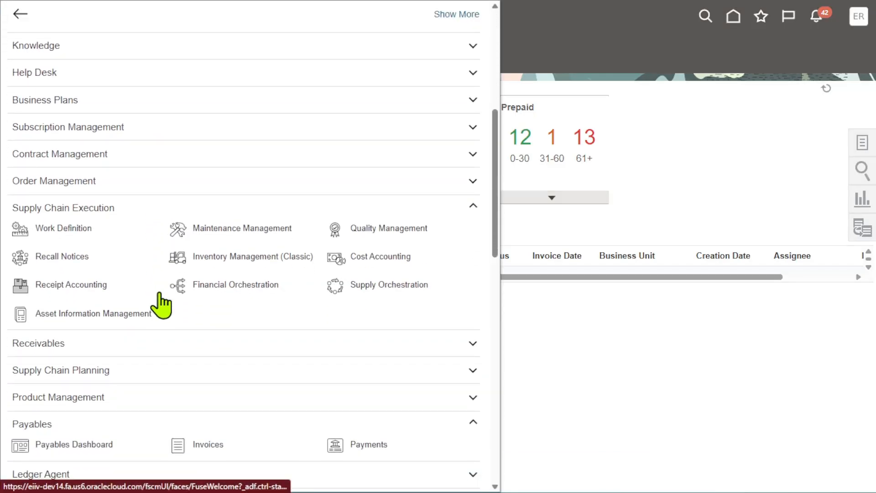
{"action": "scroll", "coordinate": [161, 305], "scroll_direction": "down", "scroll_amount": 10}
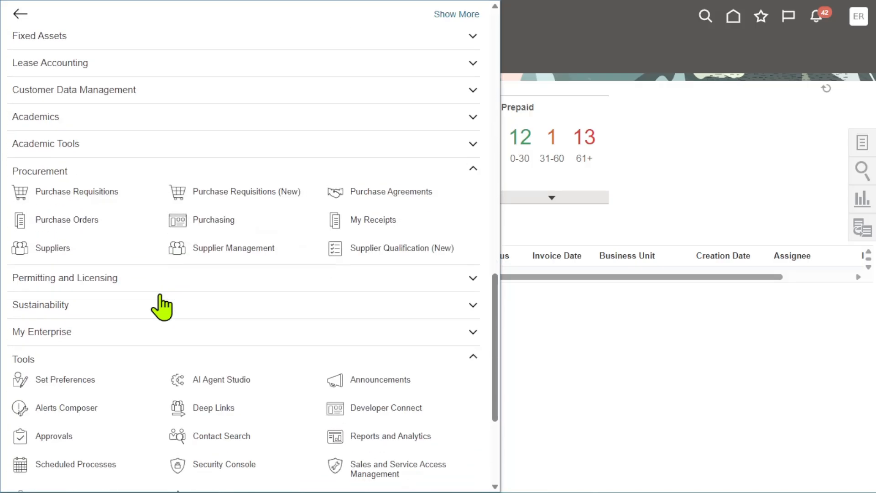
{"action": "scroll", "coordinate": [161, 307], "scroll_direction": "down", "scroll_amount": 1}
{"action": "left_click", "coordinate": [66, 141]}
{"action": "left_click", "coordinate": [66, 140]}
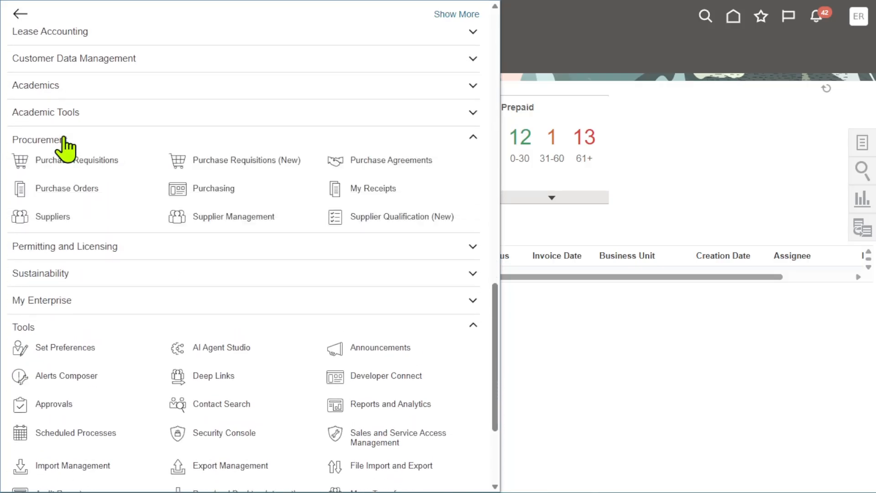
{"action": "left_click", "coordinate": [469, 188]}
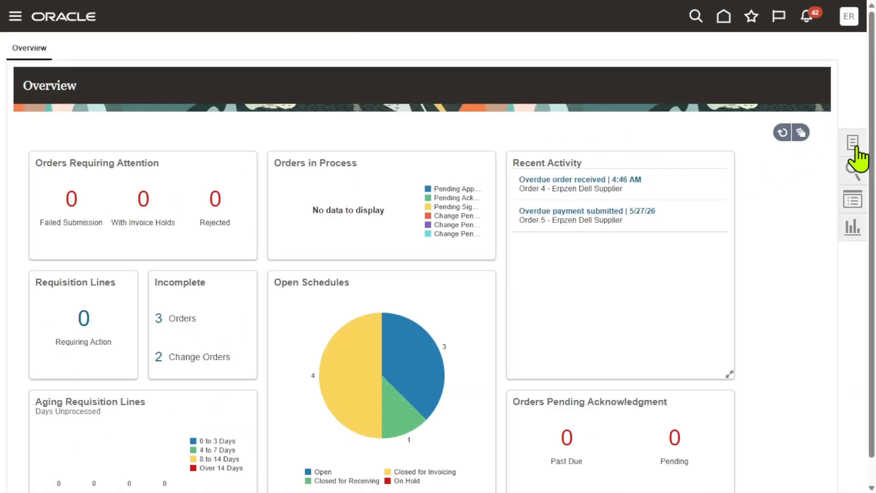
{"action": "left_click", "coordinate": [857, 147]}
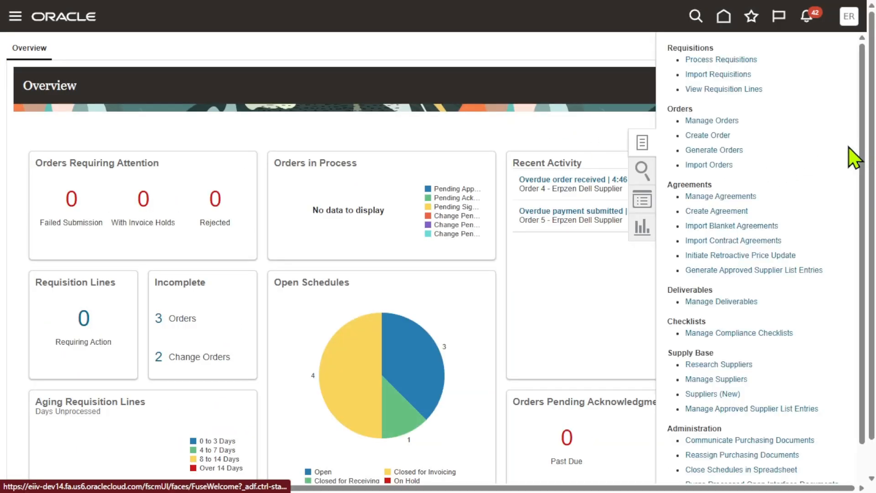
{"action": "left_click", "coordinate": [725, 121]}
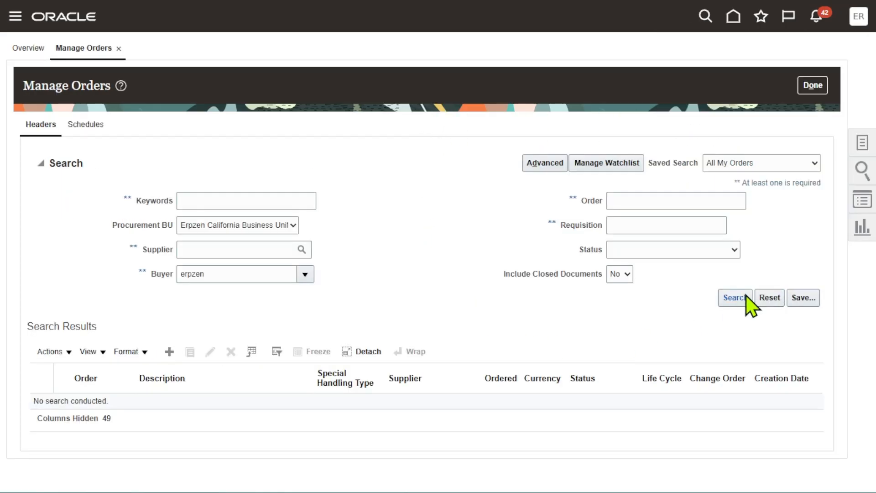
- Search for all of the buyer's orders in Erpzen California Business Unit and look through the list
{"action": "left_click", "coordinate": [735, 298]}
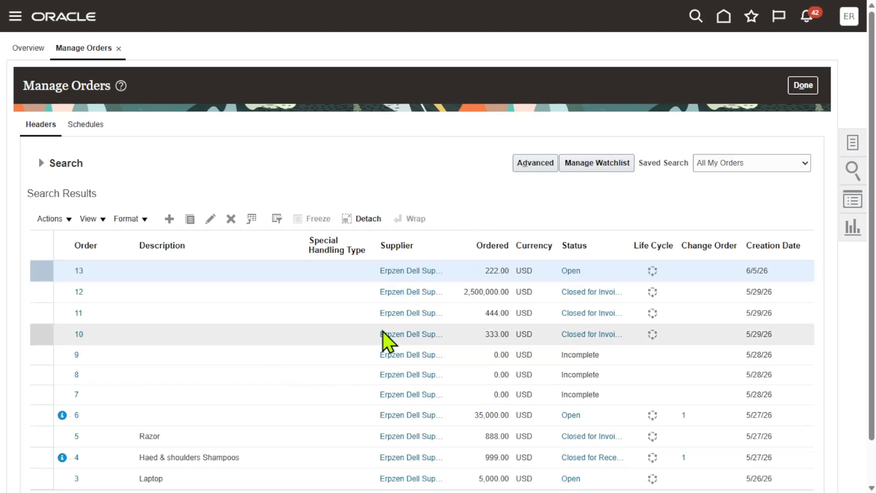
{"action": "scroll", "coordinate": [501, 183], "scroll_direction": "down", "scroll_amount": 1}
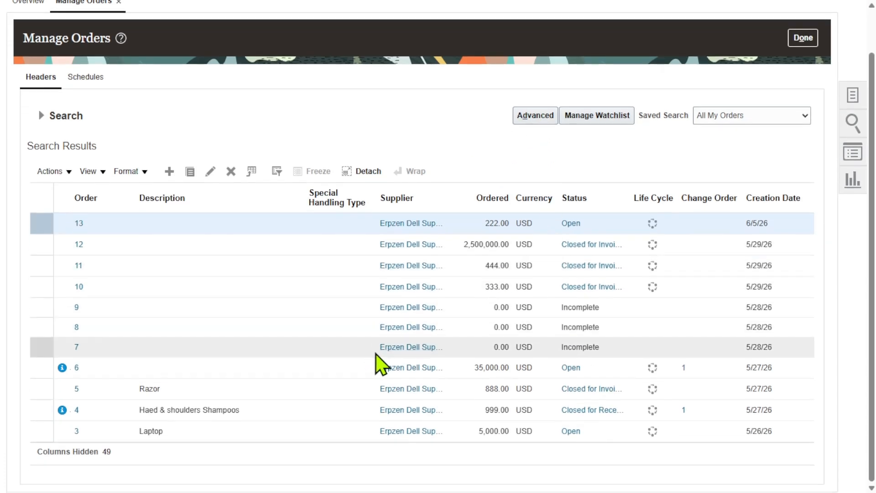
{"action": "scroll", "coordinate": [379, 365], "scroll_direction": "up", "scroll_amount": 1}
- Search for order 15 with closed documents included
{"action": "left_click", "coordinate": [42, 163]}
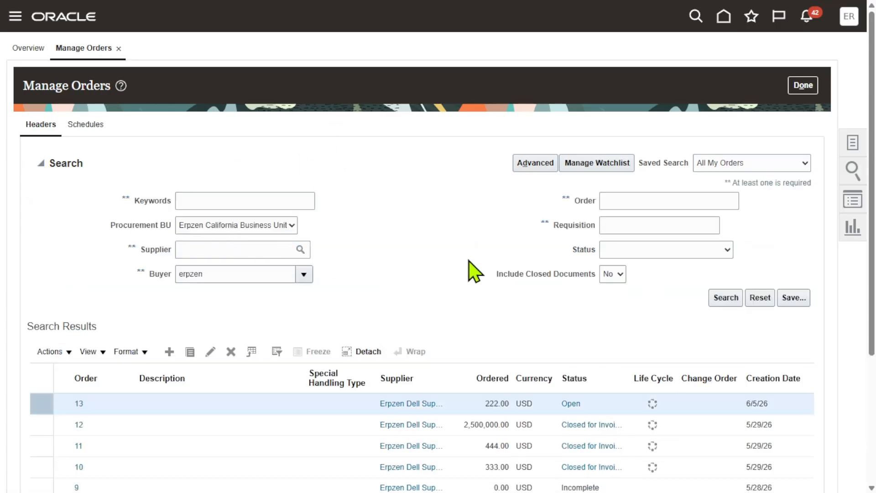
{"action": "left_click", "coordinate": [638, 200]}
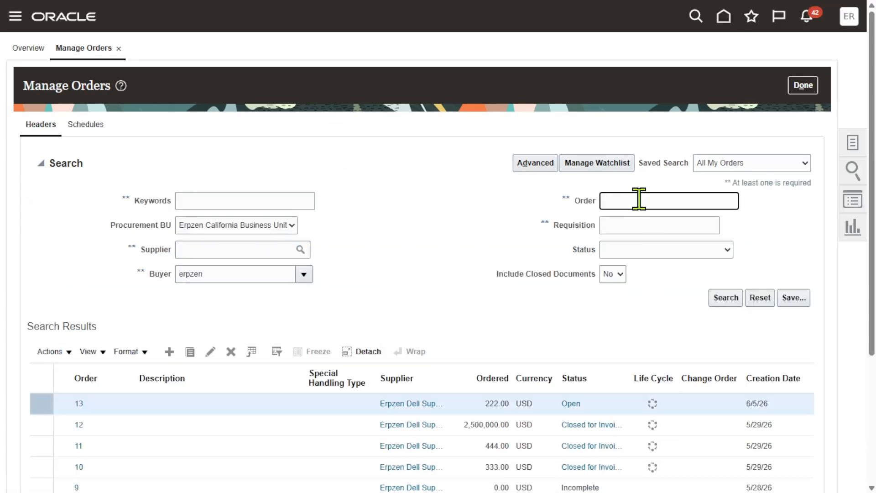
{"action": "left_click", "coordinate": [728, 301]}
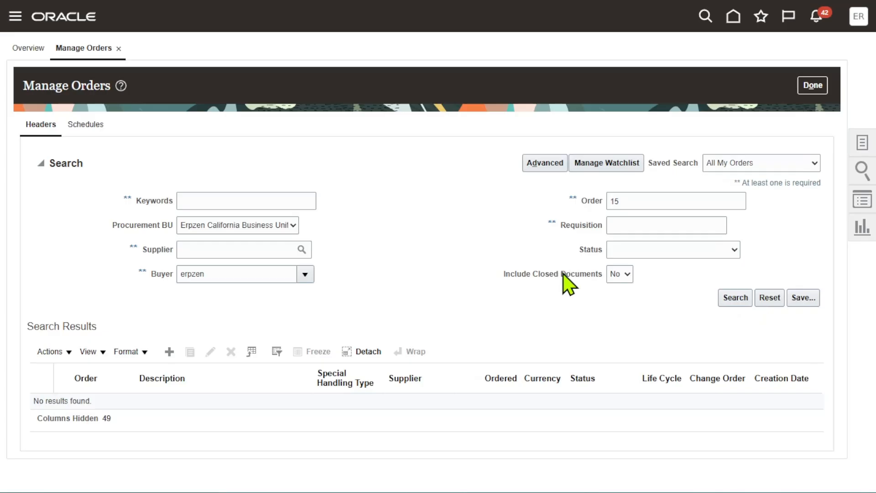
{"action": "left_click", "coordinate": [623, 272]}
{"action": "left_click", "coordinate": [623, 274]}
{"action": "left_click", "coordinate": [621, 310]}
{"action": "left_click", "coordinate": [735, 297]}
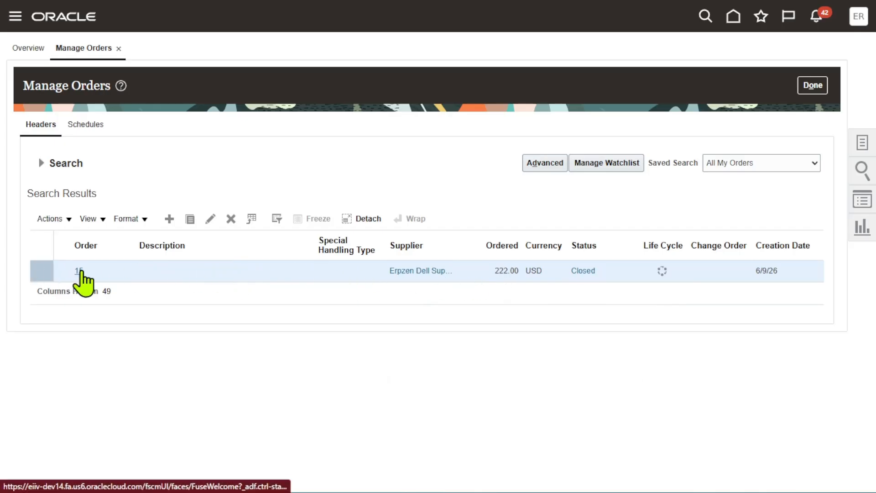
- Open purchase order 15 and its life cycle details, and review the order amounts, shipments, receipts and invoices
{"action": "left_click", "coordinate": [79, 270]}
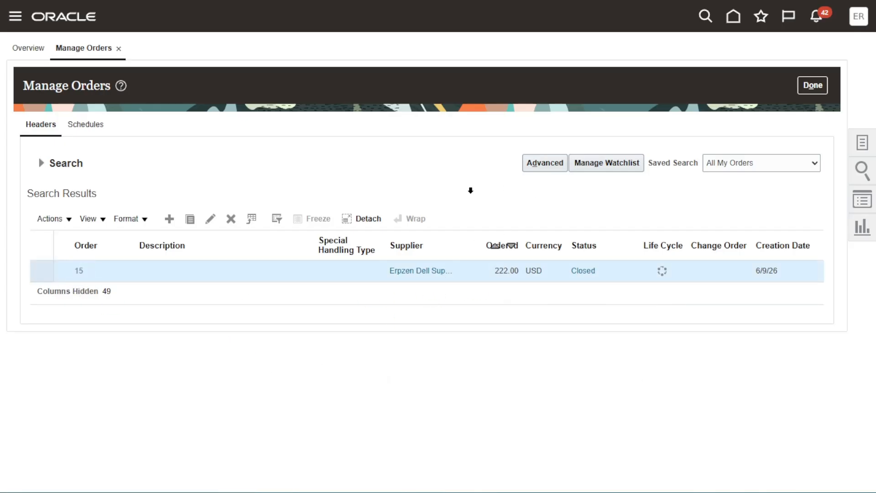
{"action": "left_click", "coordinate": [735, 251]}
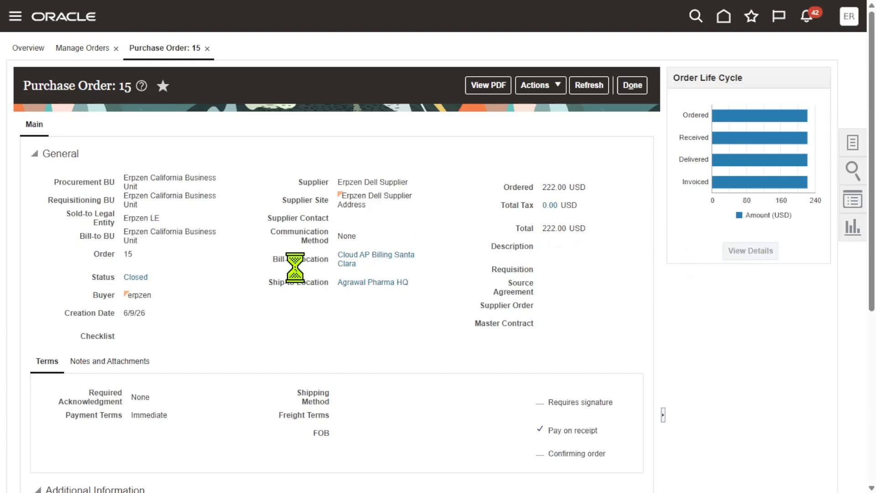
{"action": "scroll", "coordinate": [391, 262], "scroll_direction": "down", "scroll_amount": 1}
{"action": "scroll", "coordinate": [427, 260], "scroll_direction": "down", "scroll_amount": 1}
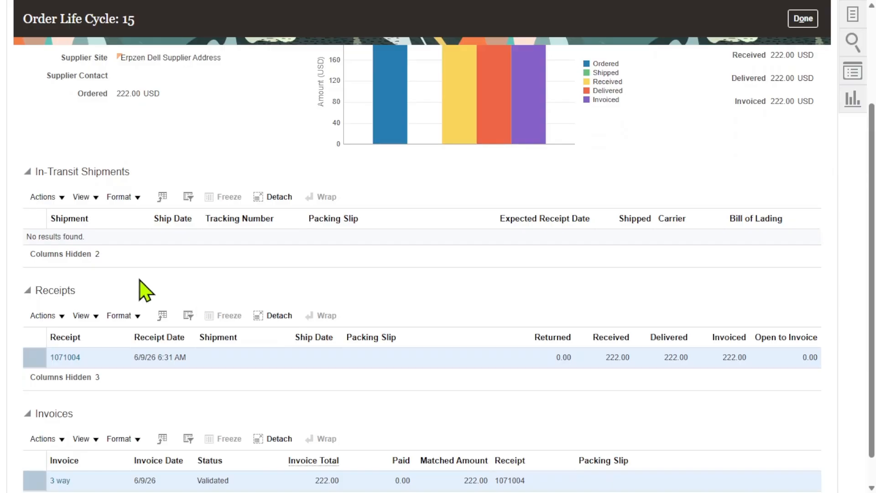
{"action": "scroll", "coordinate": [121, 210], "scroll_direction": "up", "scroll_amount": 2}
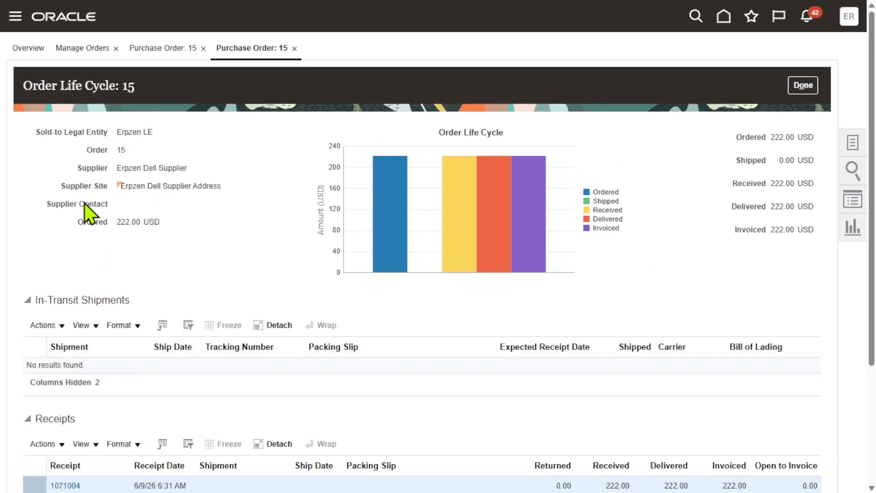
{"action": "scroll", "coordinate": [280, 267], "scroll_direction": "down", "scroll_amount": 1}
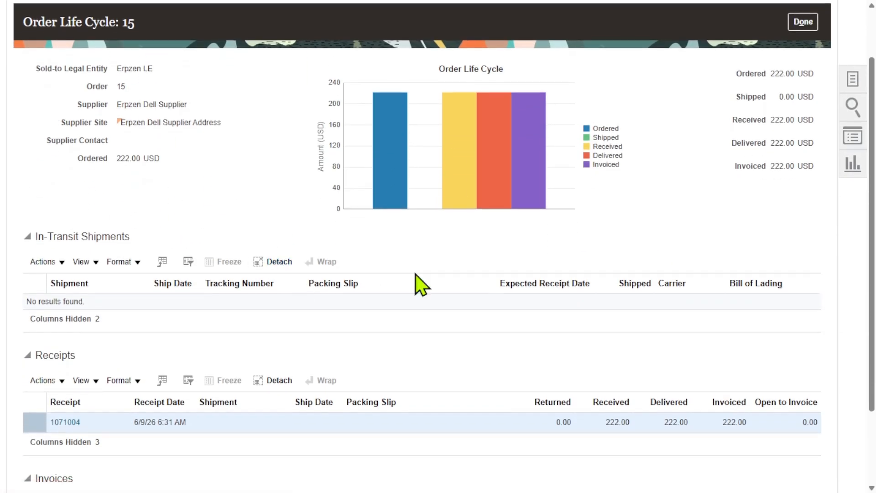
{"action": "scroll", "coordinate": [416, 276], "scroll_direction": "down", "scroll_amount": 2}
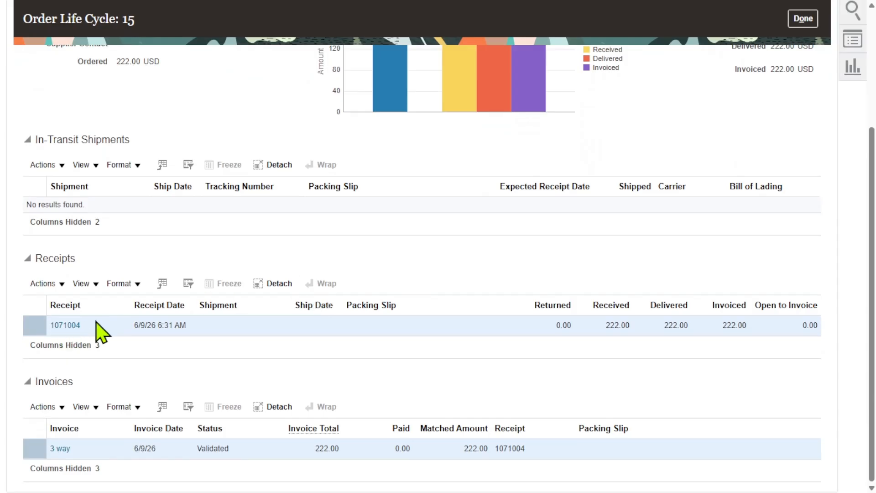
- Highlight the receipt number and receipt date, and the 3 way invoice in the order life cycle
{"action": "left_click_drag", "start_coordinate": [97, 325], "coordinate": [51, 327]}
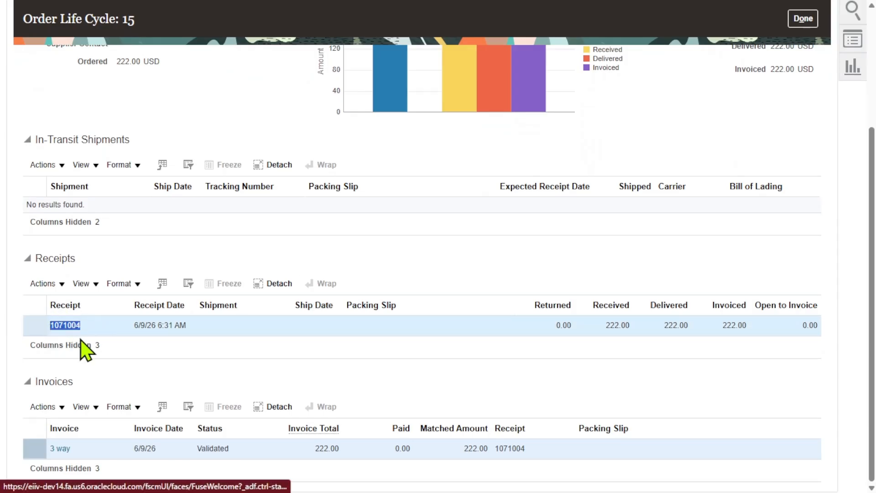
{"action": "left_click_drag", "start_coordinate": [193, 322], "coordinate": [132, 327]}
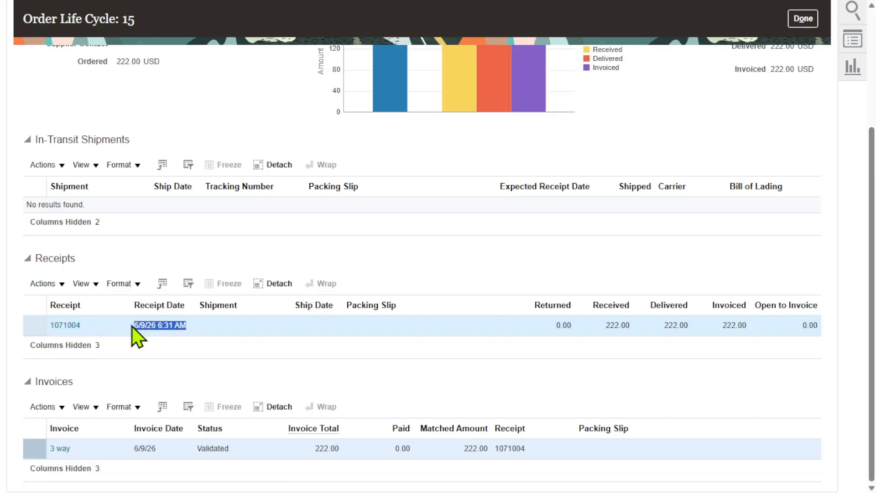
{"action": "left_click_drag", "start_coordinate": [196, 369], "coordinate": [114, 311]}
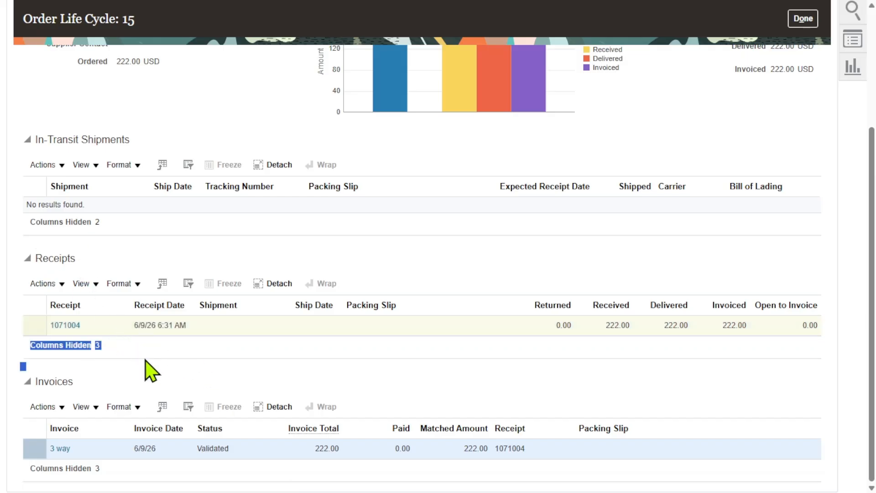
{"action": "left_click", "coordinate": [109, 448]}
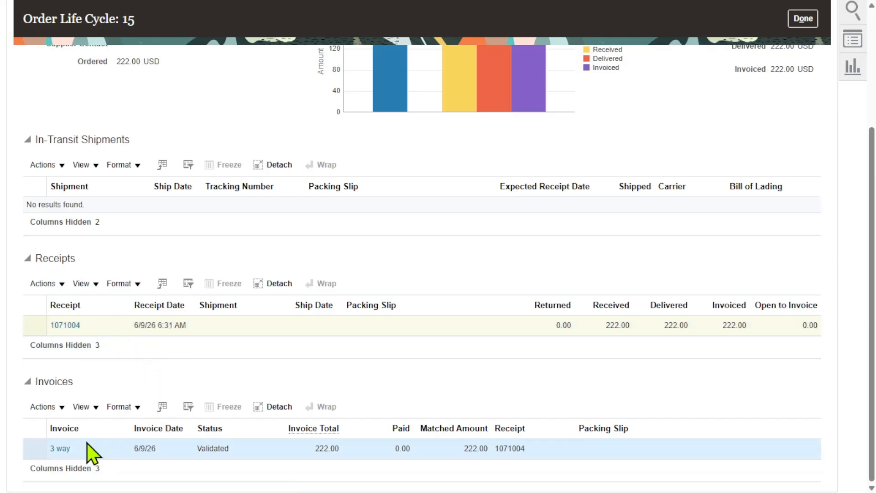
{"action": "left_click_drag", "start_coordinate": [72, 447], "coordinate": [48, 447]}
{"action": "left_click", "coordinate": [158, 448]}
- Review the life cycle chart and tables of order 15 once more and close the life cycle view
{"action": "scroll", "coordinate": [310, 197], "scroll_direction": "up", "scroll_amount": 4}
{"action": "scroll", "coordinate": [532, 256], "scroll_direction": "down", "scroll_amount": 3}
{"action": "scroll", "coordinate": [698, 206], "scroll_direction": "up", "scroll_amount": 3}
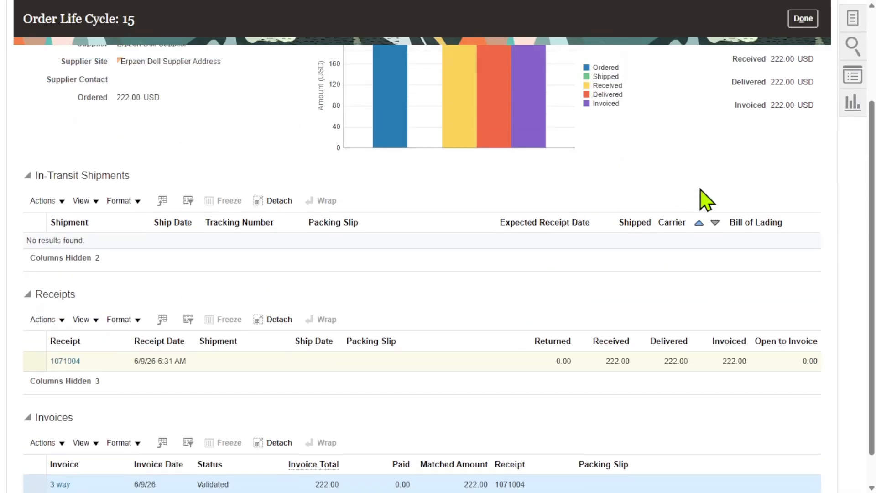
{"action": "left_click", "coordinate": [802, 86]}
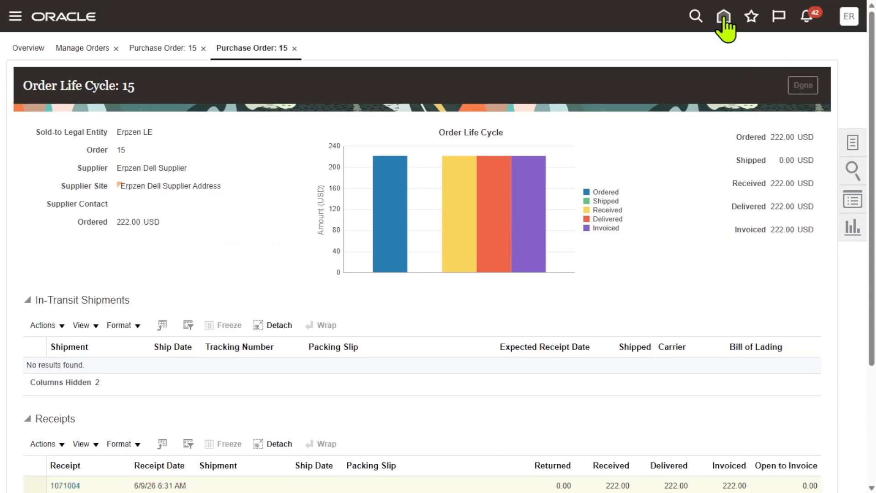